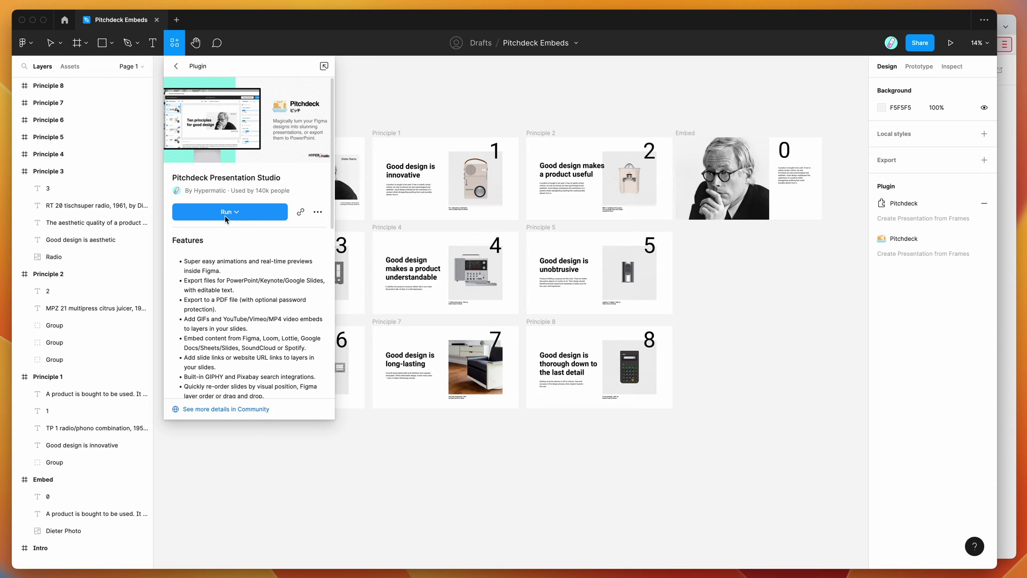
Close the Pitchdeck details panel and run Pitchdeck Presentation Studio from Saved plugins.
{"action": "left_click", "coordinate": [318, 215]}
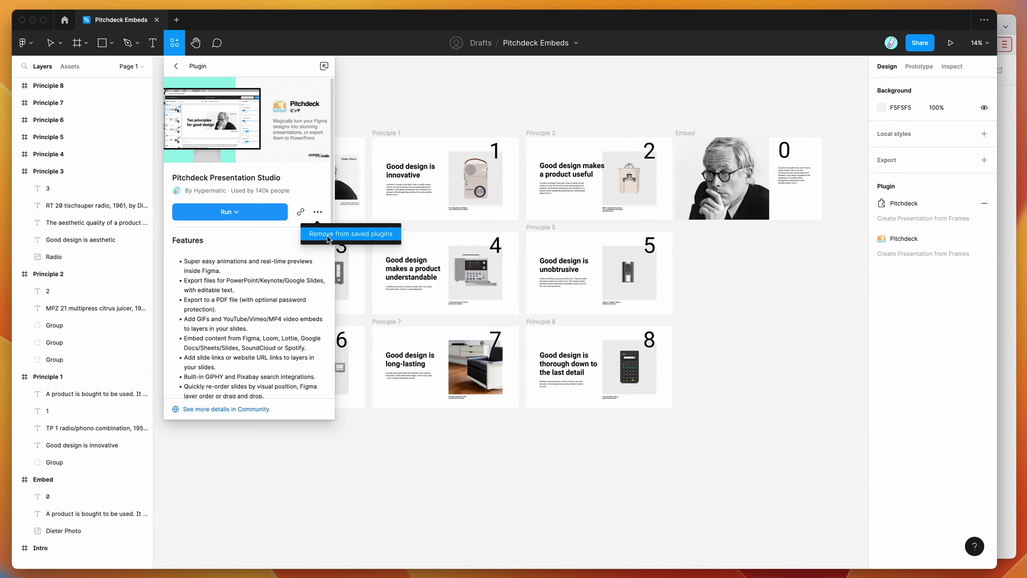
{"action": "left_click", "coordinate": [306, 183]}
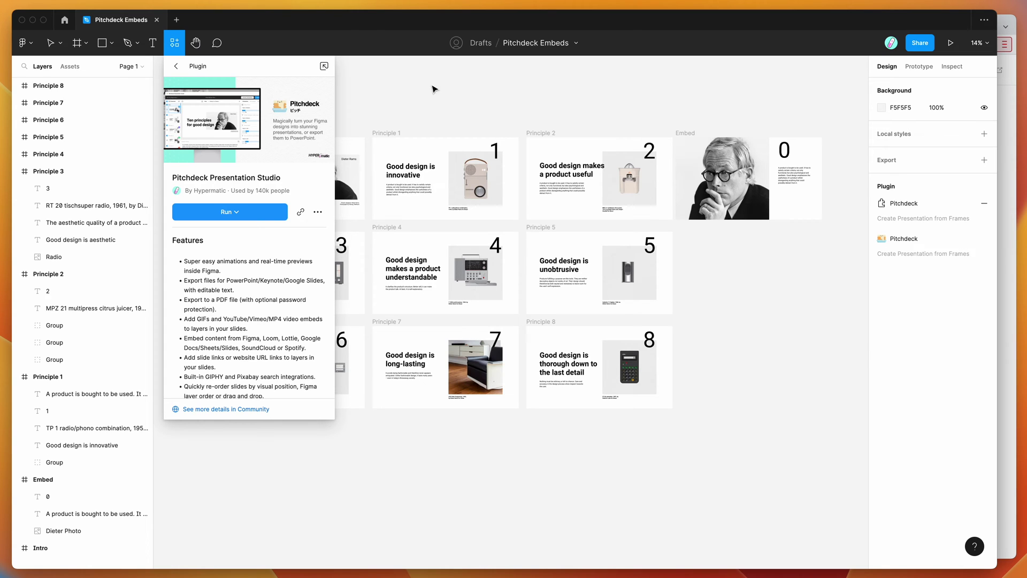
{"action": "left_click", "coordinate": [407, 94]}
{"action": "right_click", "coordinate": [405, 92]}
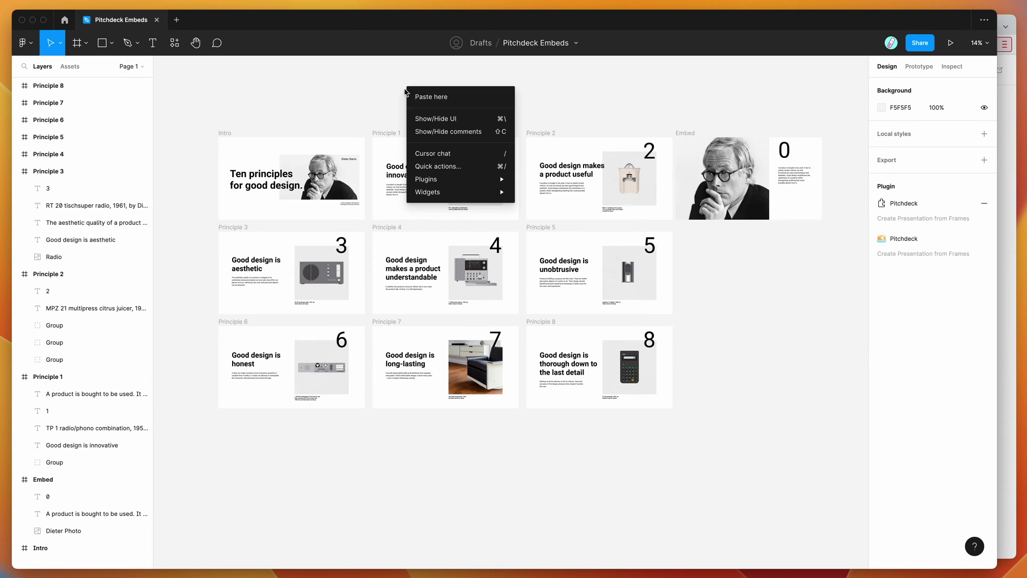
{"action": "mouse_move", "coordinate": [443, 185]}
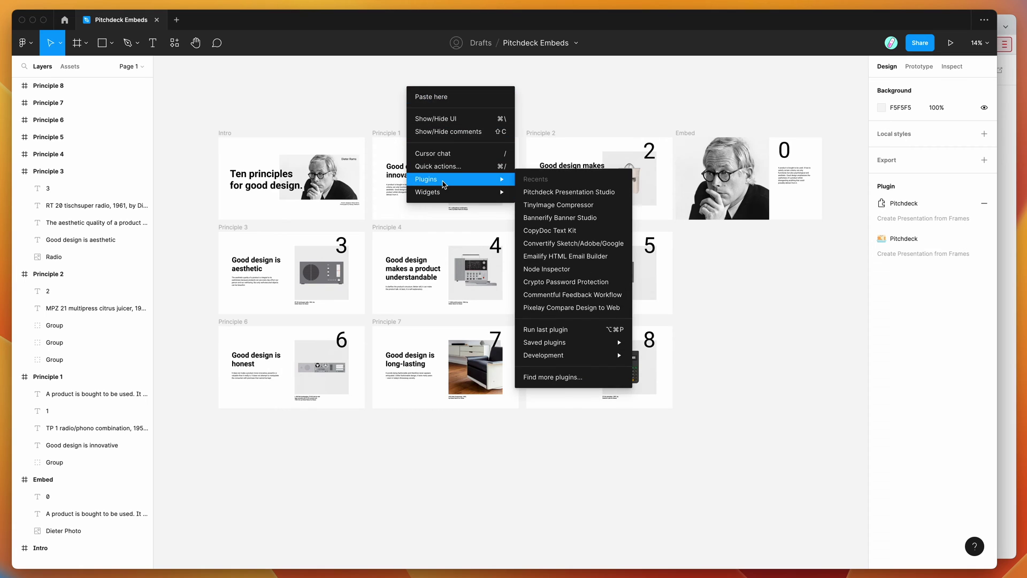
{"action": "mouse_move", "coordinate": [555, 343]}
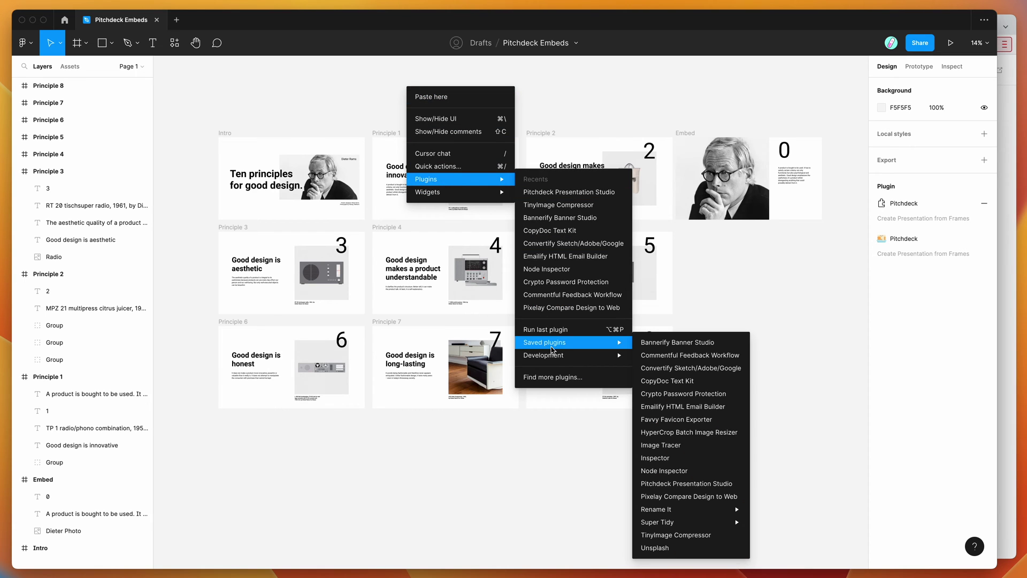
{"action": "left_click", "coordinate": [694, 483]}
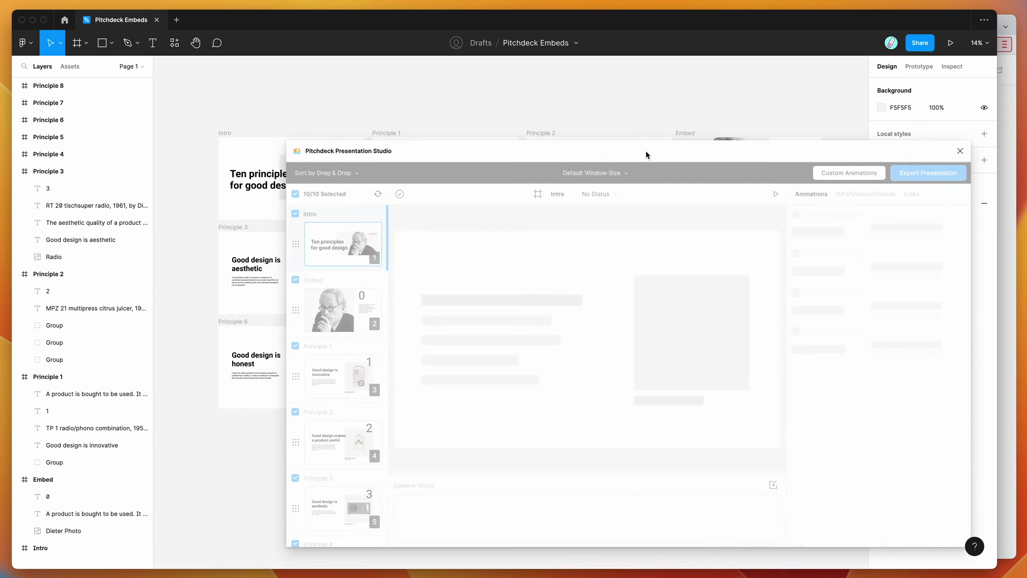
Select the Intro and Principle 1 slide frames on the canvas.
{"action": "scroll", "coordinate": [473, 107], "scroll_direction": "down", "scroll_amount": 2}
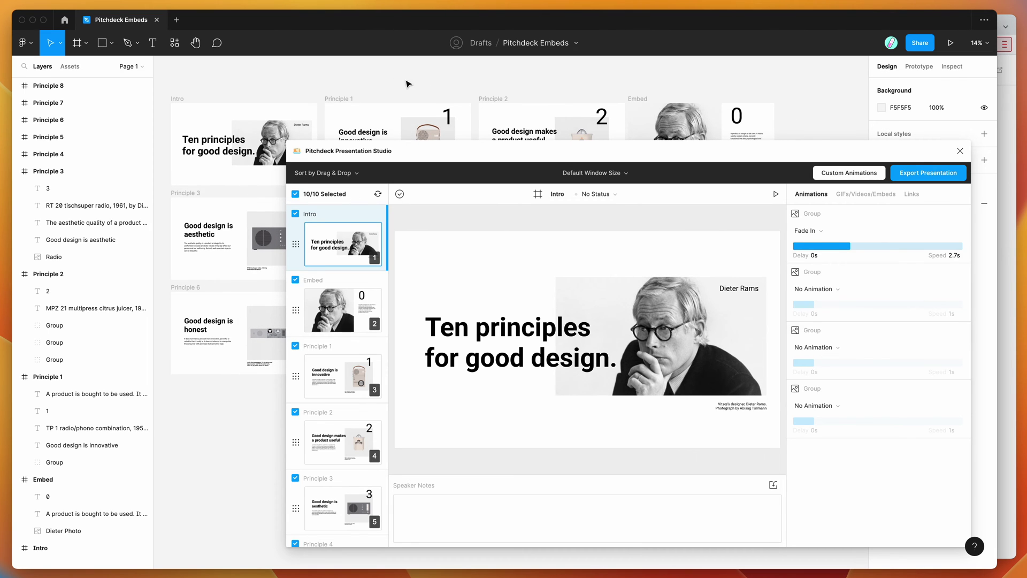
{"action": "scroll", "coordinate": [396, 82], "scroll_direction": "down", "scroll_amount": 1}
{"action": "left_click", "coordinate": [181, 96]}
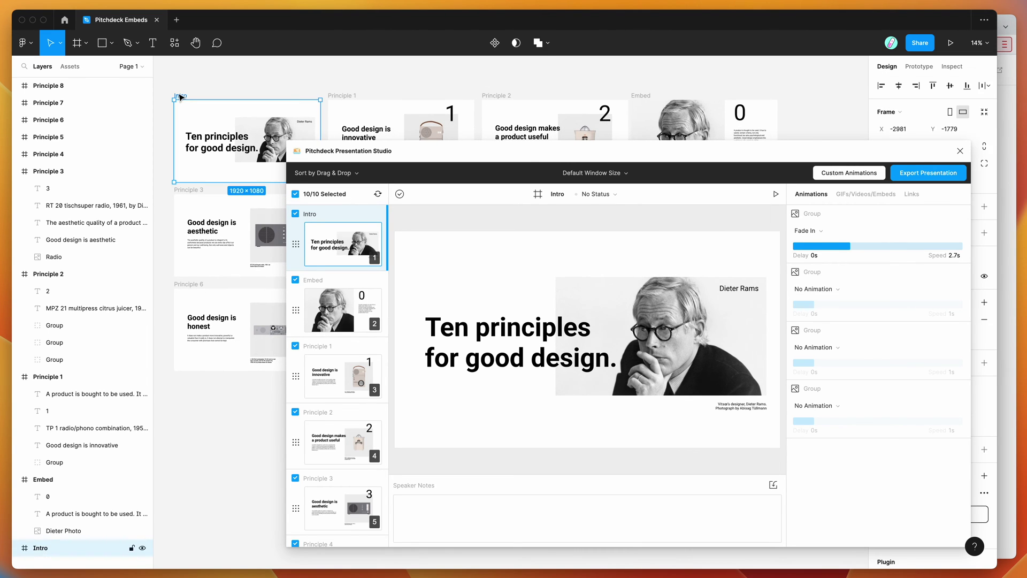
{"action": "left_click", "coordinate": [341, 96]}
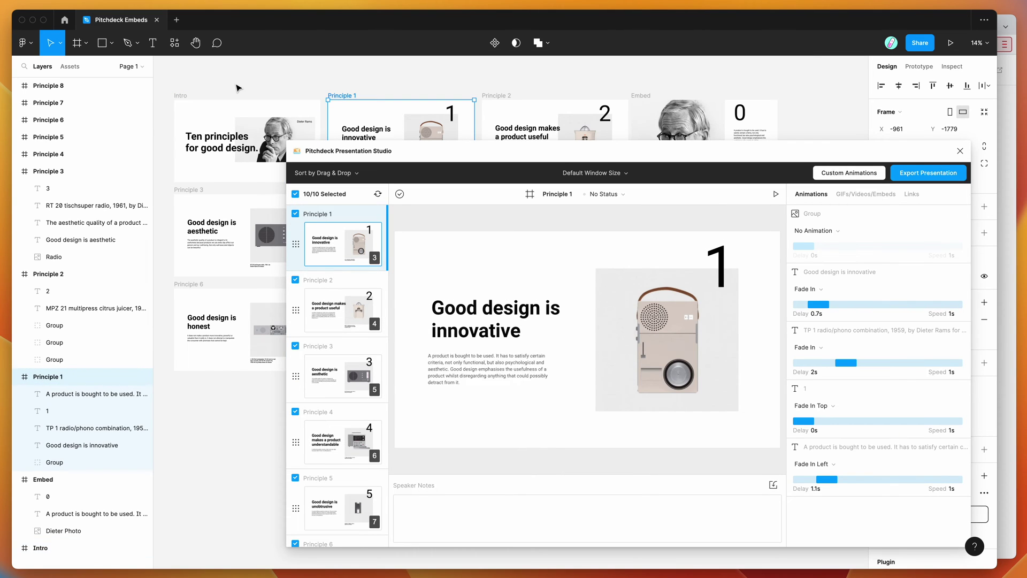
{"action": "scroll", "coordinate": [244, 87], "scroll_direction": "up", "scroll_amount": 1}
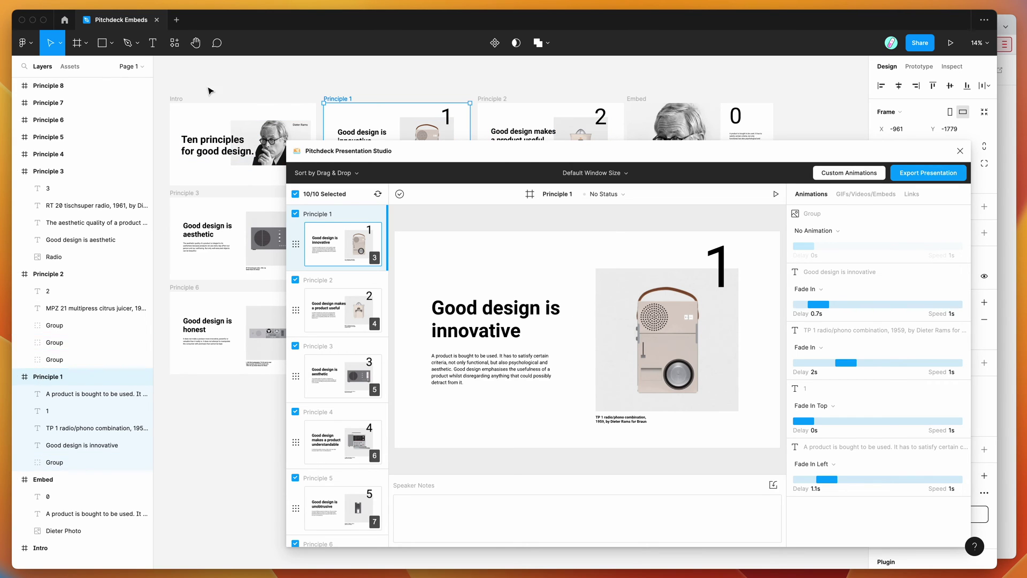
{"action": "left_click", "coordinate": [181, 98]}
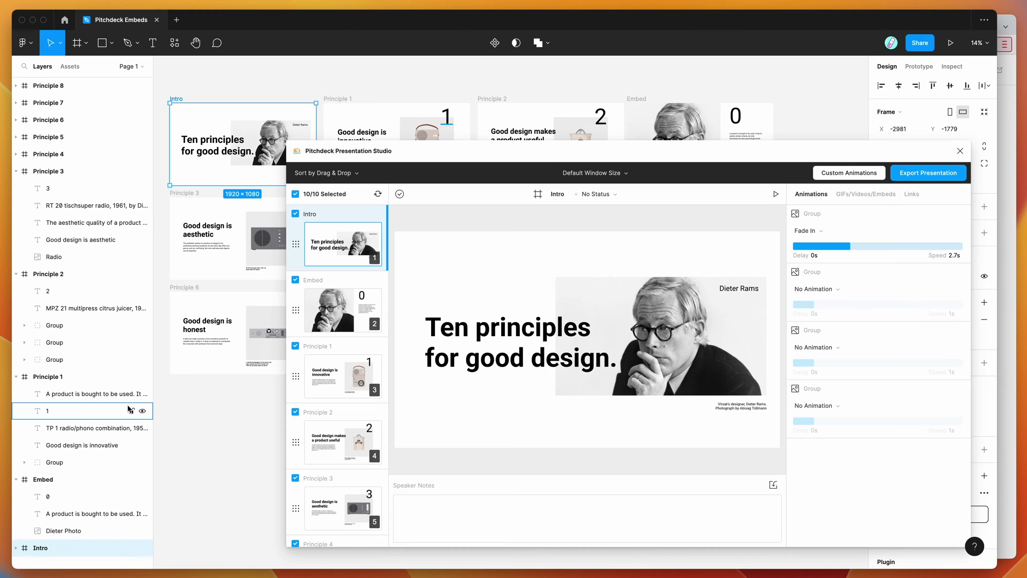
Select Principle 1's '1' and paragraph layers to preview Fade In 0.7s and Fade In Left 1.1s.
{"action": "left_click", "coordinate": [84, 410]}
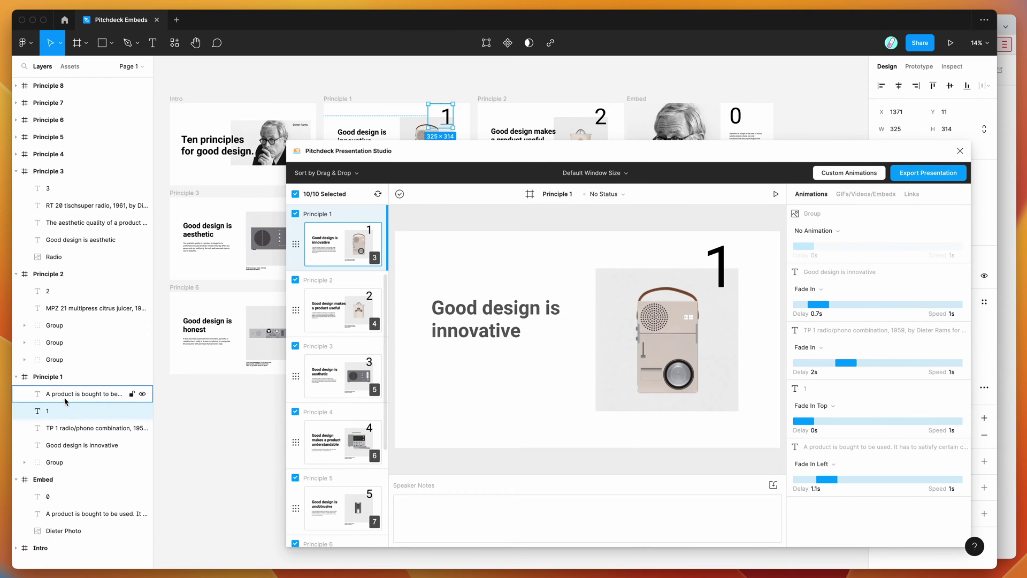
{"action": "left_click", "coordinate": [65, 400]}
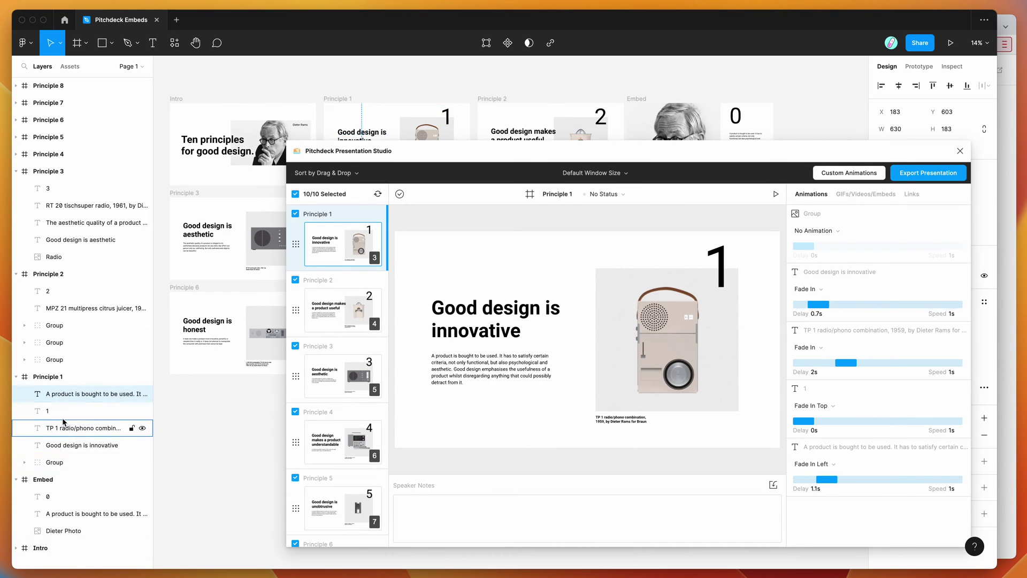
{"action": "left_click", "coordinate": [75, 411]}
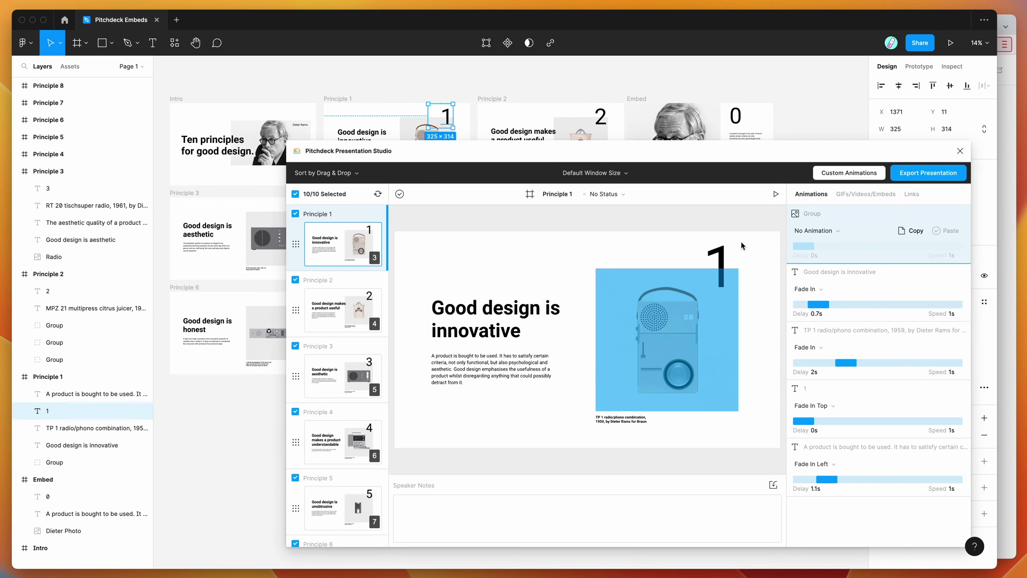
{"action": "scroll", "coordinate": [330, 267], "scroll_direction": "up", "scroll_amount": 3}
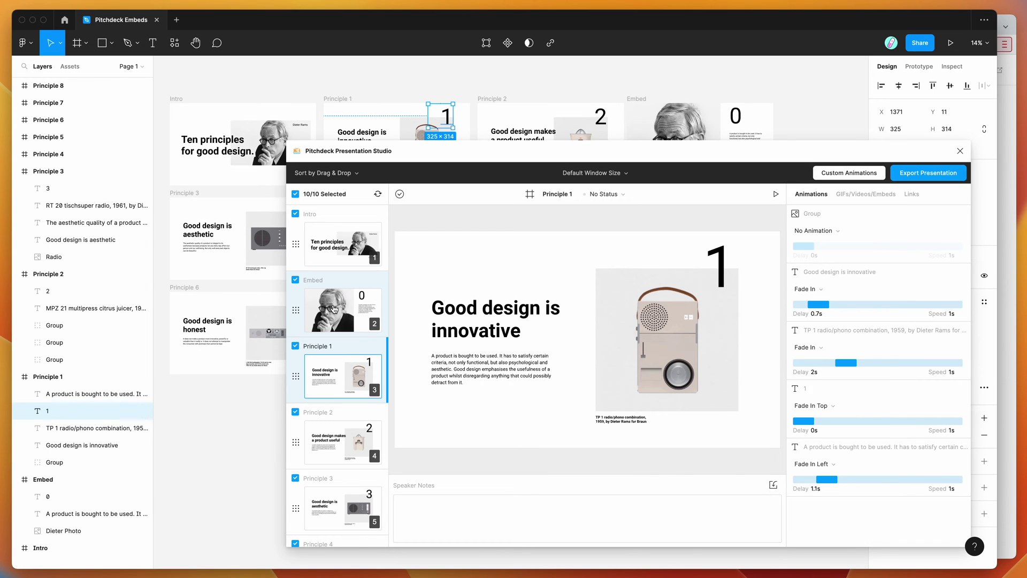
Select the Embed slide's Dieter Photo, show its GIFs/Videos/Embeds URL fields, and open the embed docs.
{"action": "left_click", "coordinate": [332, 309]}
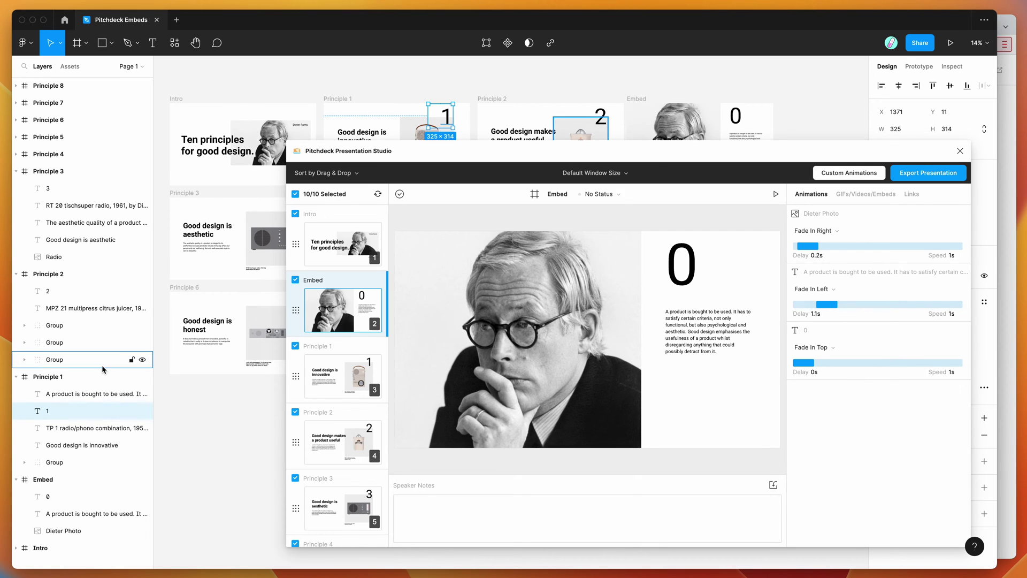
{"action": "left_click", "coordinate": [697, 111]}
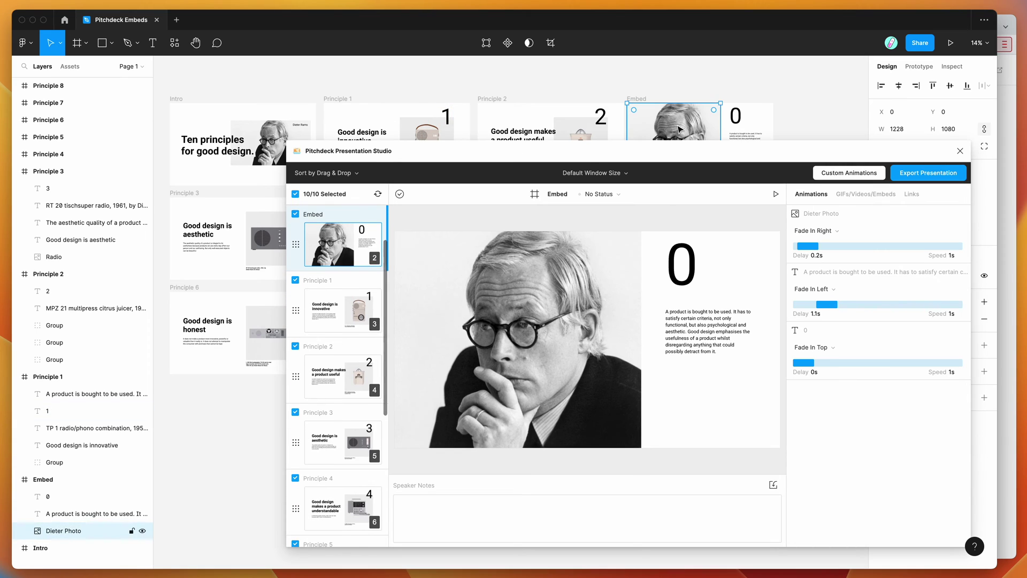
{"action": "scroll", "coordinate": [642, 123], "scroll_direction": "right", "scroll_amount": 2}
{"action": "scroll", "coordinate": [598, 122], "scroll_direction": "right", "scroll_amount": 5}
{"action": "scroll", "coordinate": [598, 121], "scroll_direction": "down", "scroll_amount": 1}
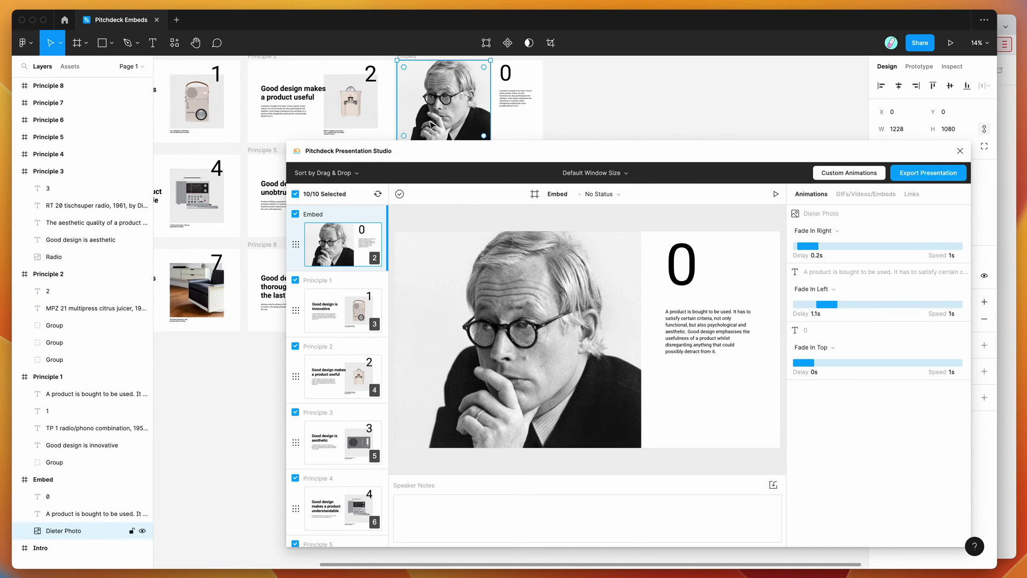
{"action": "scroll", "coordinate": [438, 114], "scroll_direction": "right", "scroll_amount": 2}
{"action": "scroll", "coordinate": [437, 114], "scroll_direction": "up", "scroll_amount": 1}
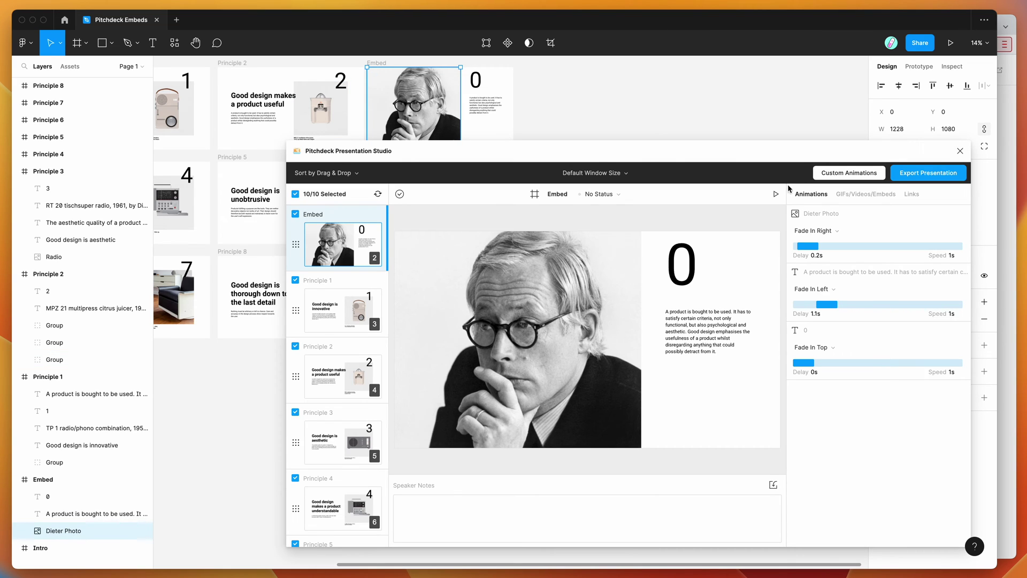
{"action": "left_click", "coordinate": [865, 195]}
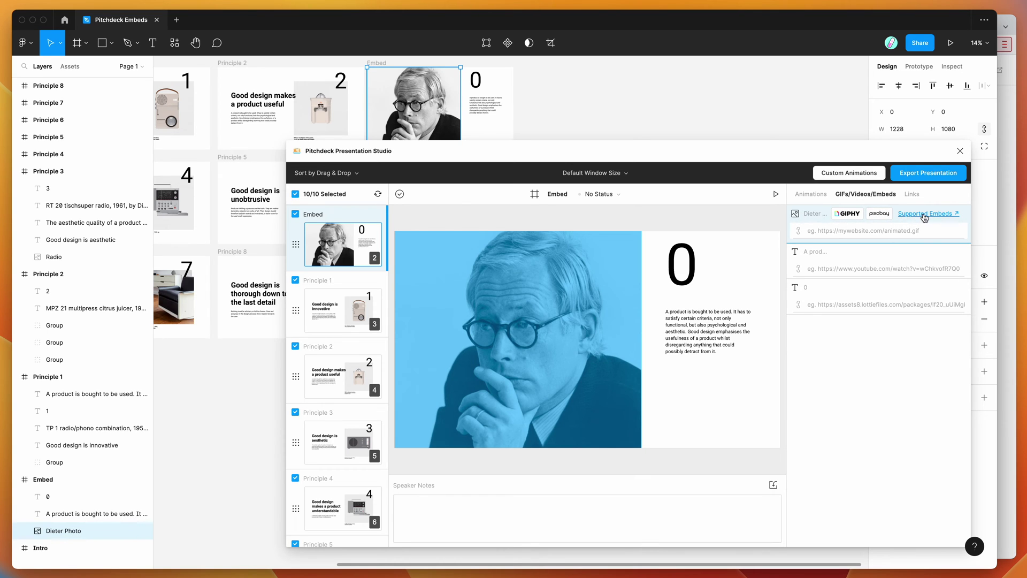
{"action": "left_click", "coordinate": [920, 214]}
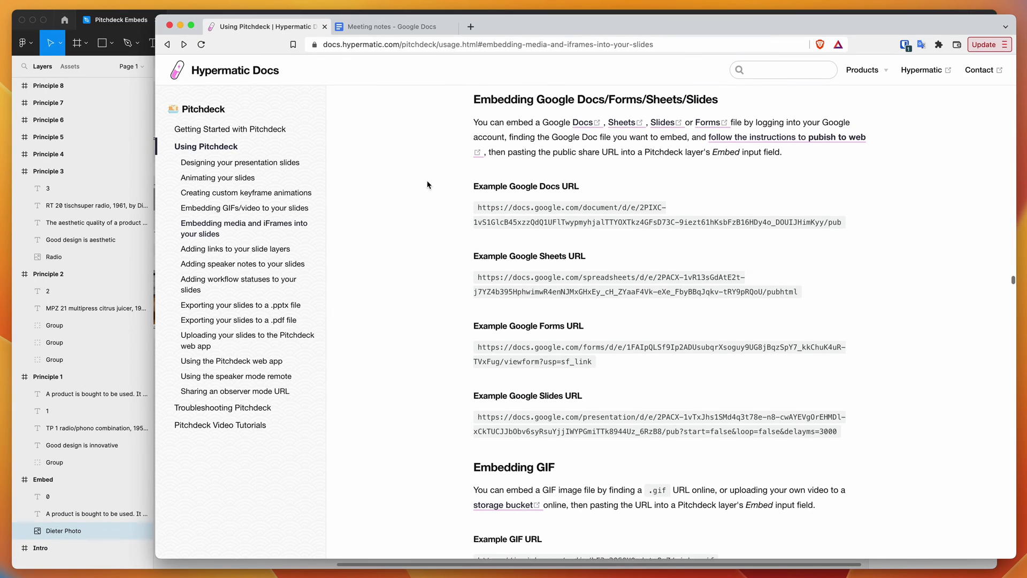
Read the Hypermatic Docs section on embedding Google Docs, then switch to the Meeting notes tab.
{"action": "scroll", "coordinate": [427, 184], "scroll_direction": "up", "scroll_amount": 9}
{"action": "scroll", "coordinate": [427, 184], "scroll_direction": "down", "scroll_amount": 9}
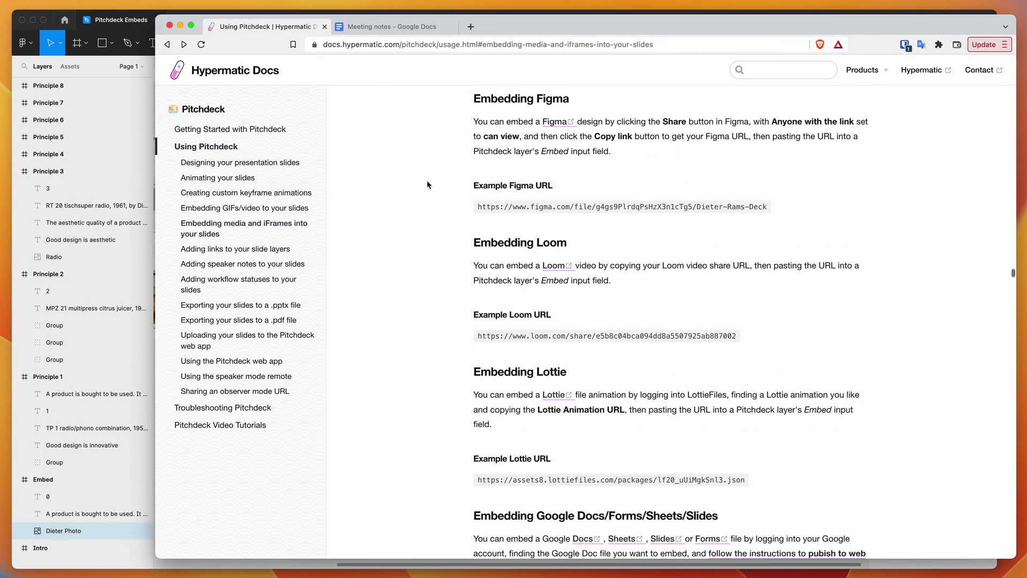
{"action": "scroll", "coordinate": [448, 243], "scroll_direction": "down", "scroll_amount": 2}
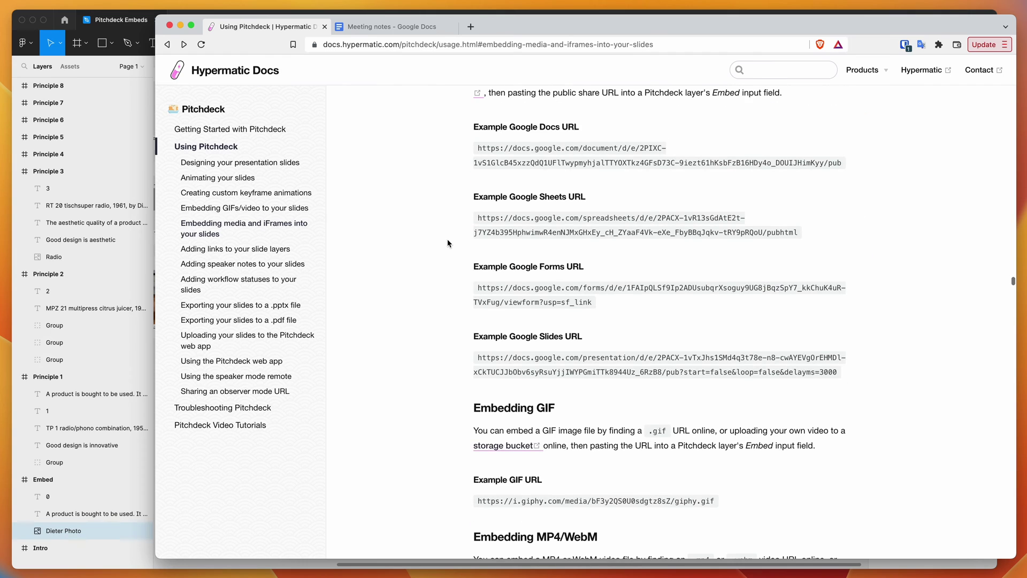
{"action": "scroll", "coordinate": [448, 243], "scroll_direction": "down", "scroll_amount": 3}
{"action": "scroll", "coordinate": [460, 240], "scroll_direction": "up", "scroll_amount": 4}
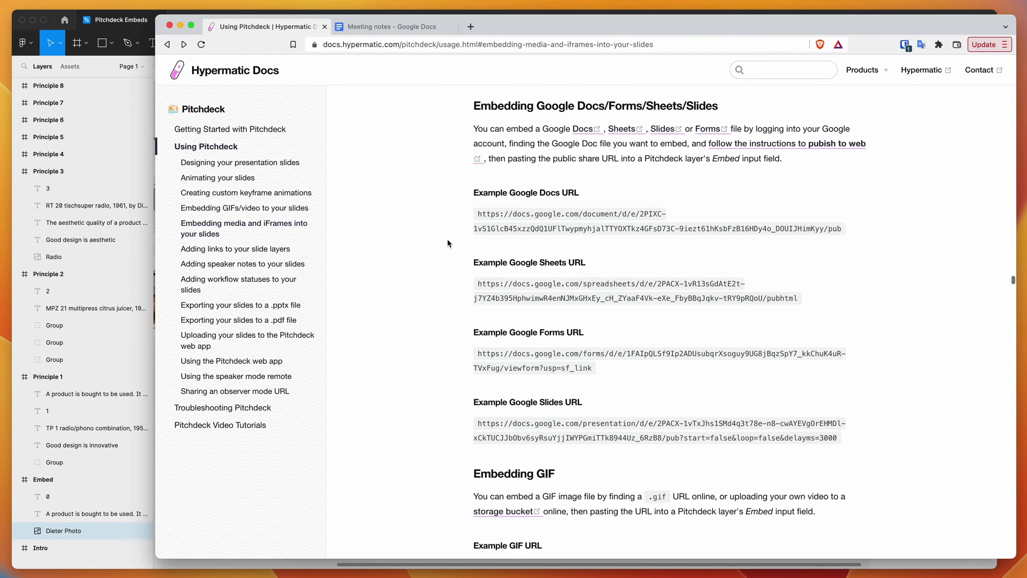
{"action": "scroll", "coordinate": [454, 217], "scroll_direction": "up", "scroll_amount": 1}
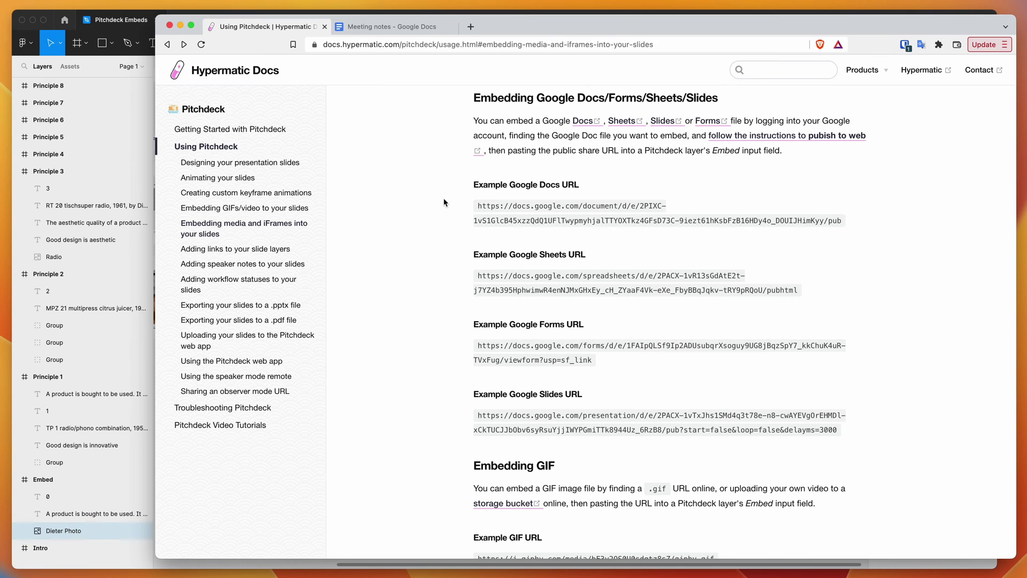
{"action": "left_click", "coordinate": [384, 30]}
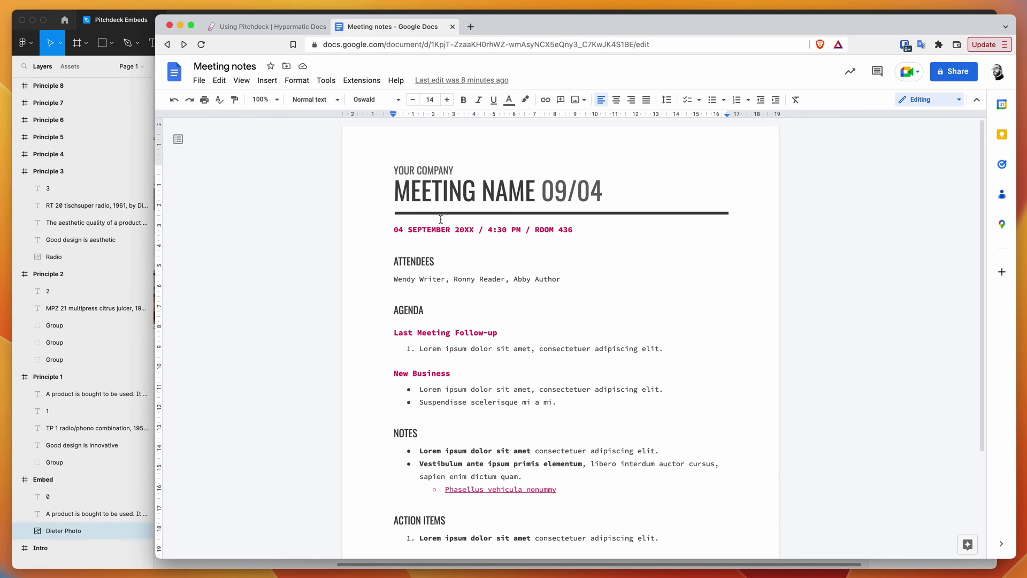
Change Meeting notes general access from Restricted to Anyone with the link can view.
{"action": "scroll", "coordinate": [541, 319], "scroll_direction": "down", "scroll_amount": 3}
{"action": "scroll", "coordinate": [534, 351], "scroll_direction": "up", "scroll_amount": 3}
{"action": "left_click", "coordinate": [951, 77]}
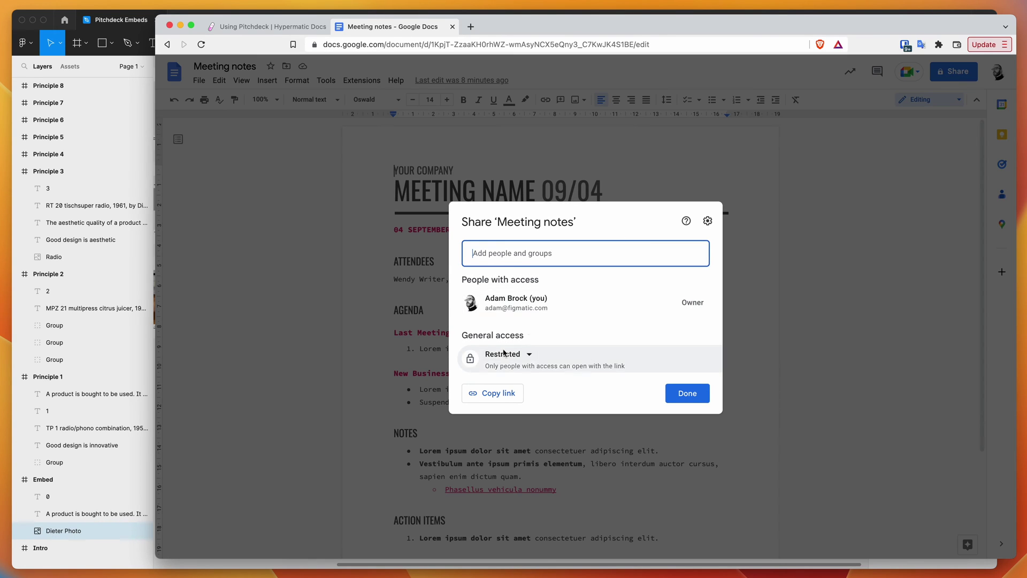
{"action": "left_click", "coordinate": [512, 358]}
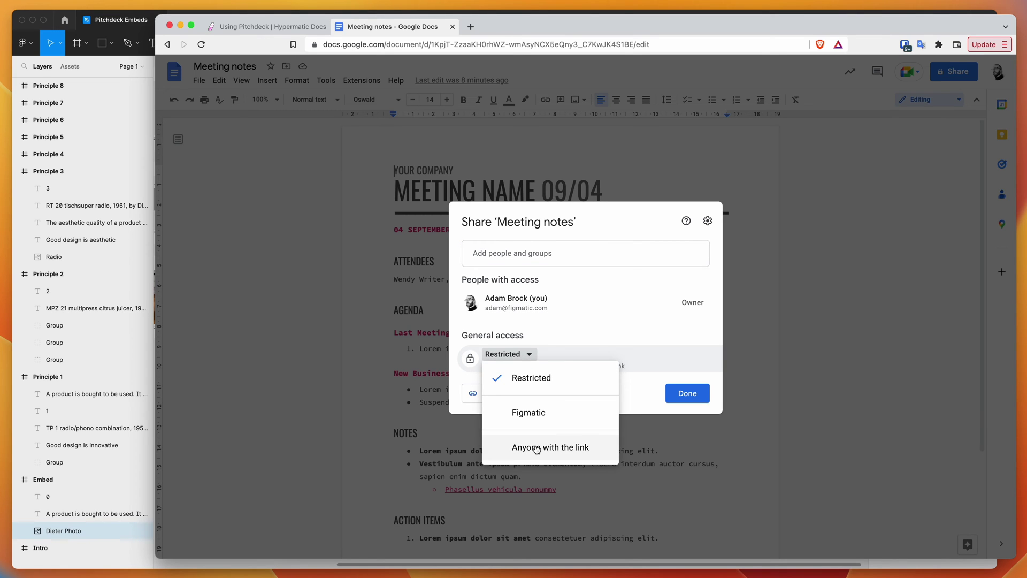
{"action": "left_click", "coordinate": [537, 449]}
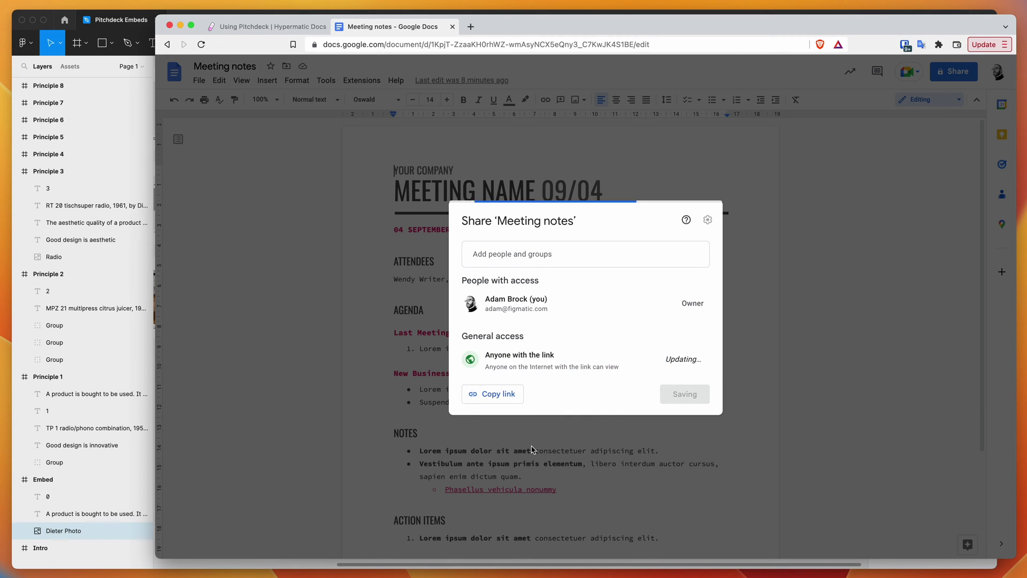
{"action": "left_click", "coordinate": [803, 338]}
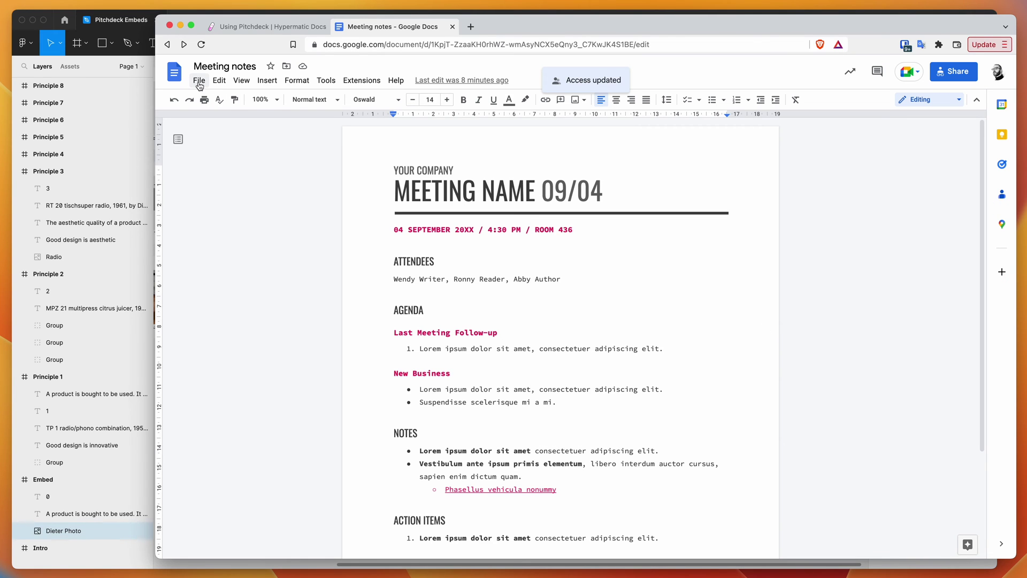
Publish Meeting notes to the web via File > Share > Publish to web.
{"action": "left_click", "coordinate": [199, 80]}
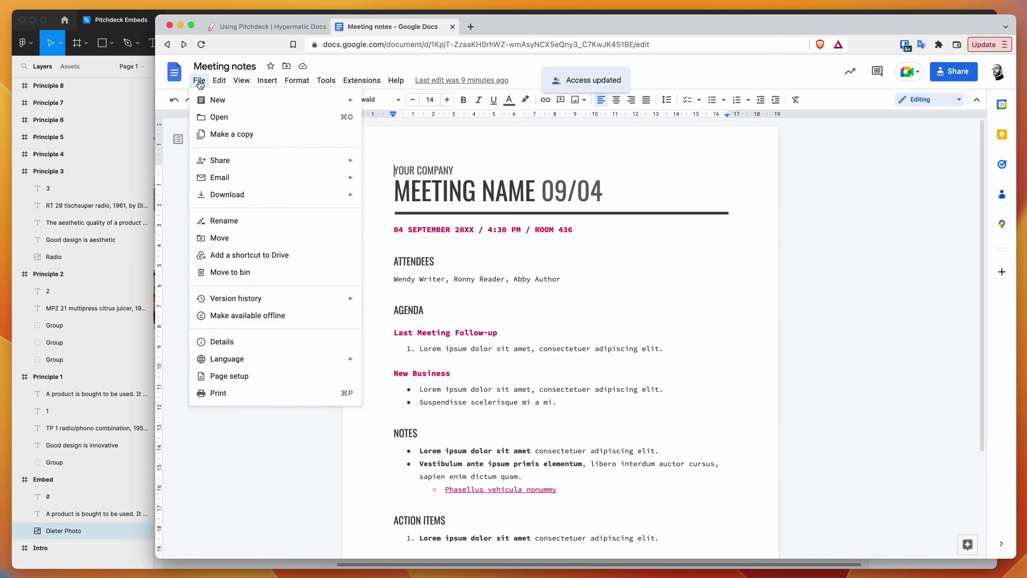
{"action": "mouse_move", "coordinate": [212, 160]}
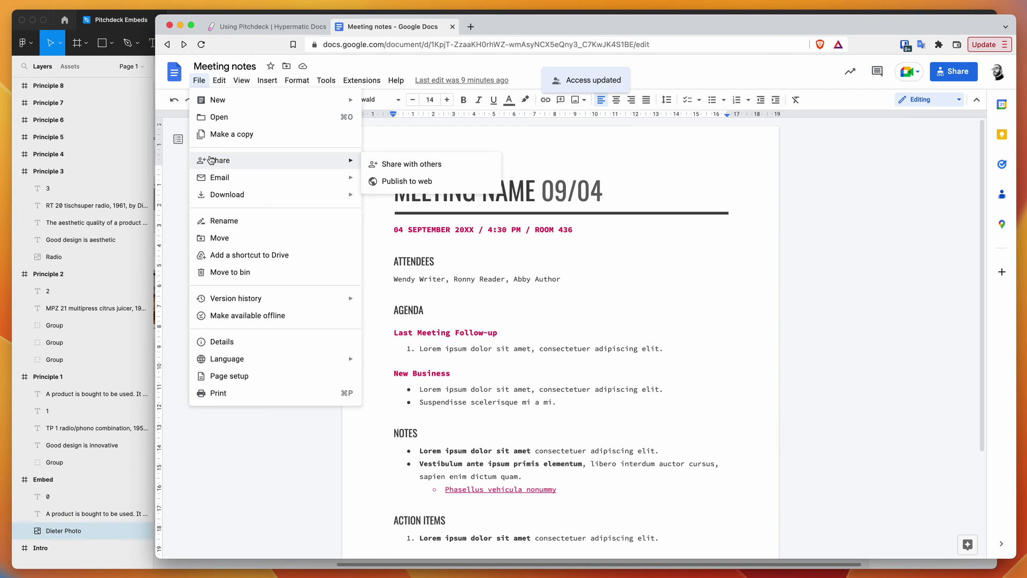
{"action": "left_click", "coordinate": [402, 182]}
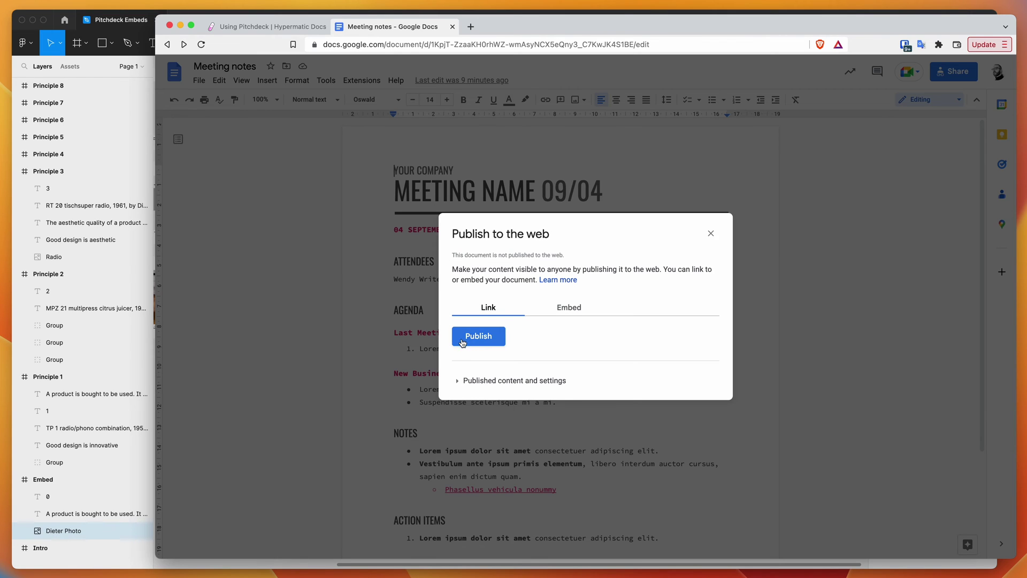
{"action": "left_click", "coordinate": [480, 340]}
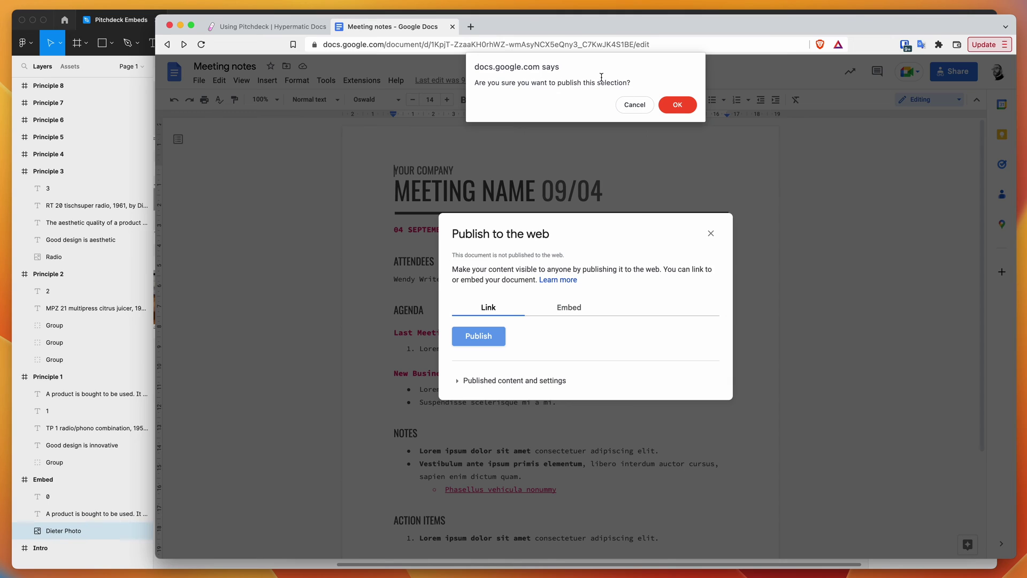
{"action": "left_click", "coordinate": [677, 105]}
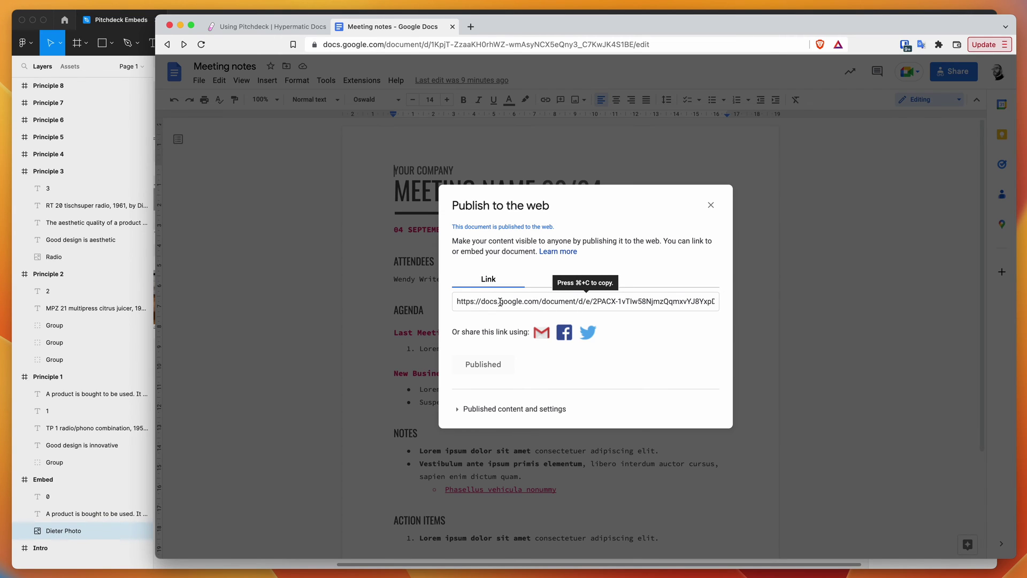
Copy the published document's link.
{"action": "left_click", "coordinate": [517, 301]}
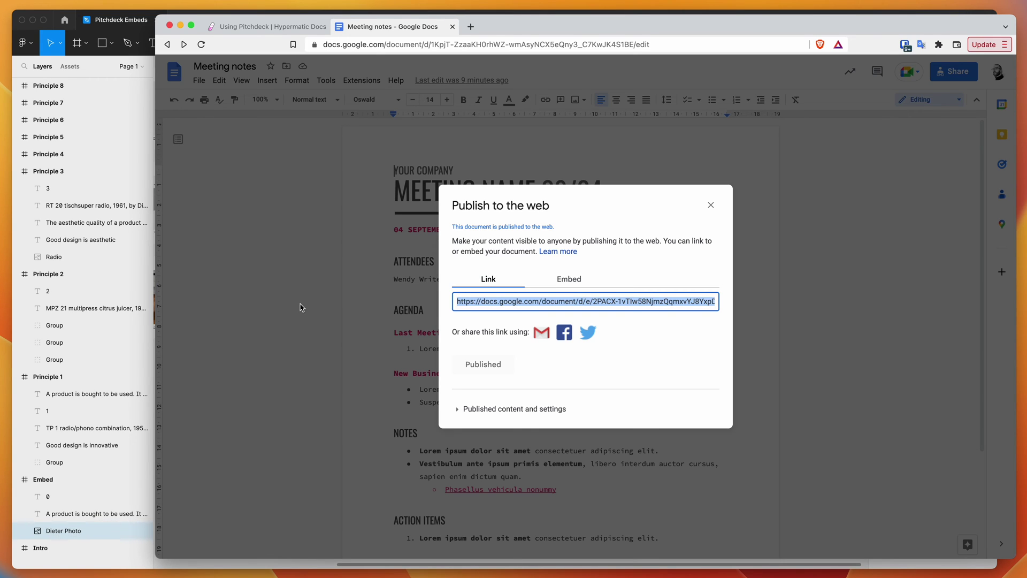
{"action": "left_click", "coordinate": [527, 300]}
{"action": "key", "text": "super+c"}
Paste the published Meeting notes link into the Dieter Photo layer's embed URL field in Figma.
{"action": "left_click", "coordinate": [131, 560]}
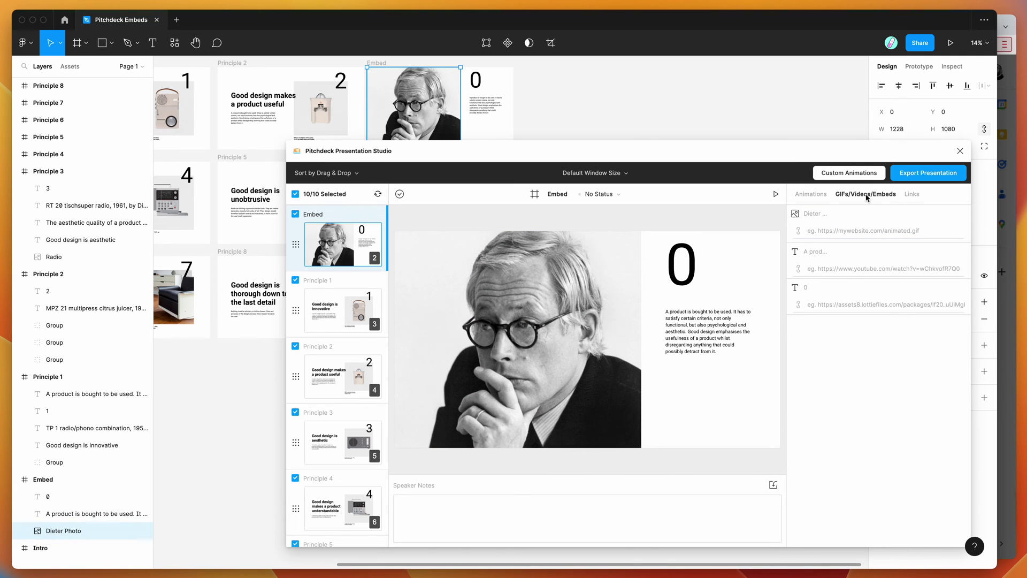
{"action": "left_click", "coordinate": [819, 232]}
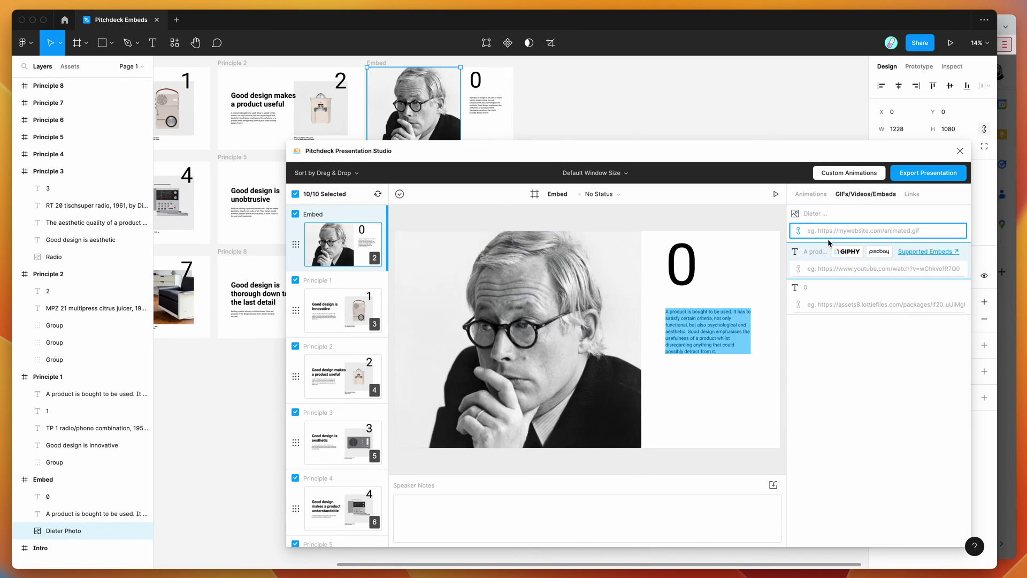
{"action": "key", "text": "super+v"}
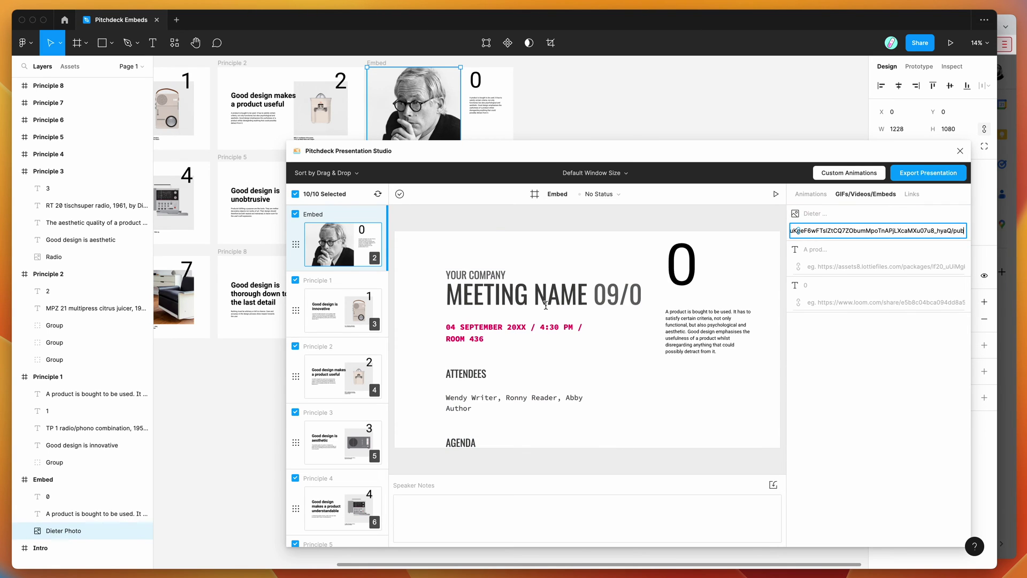
{"action": "scroll", "coordinate": [546, 305], "scroll_direction": "right", "scroll_amount": 2}
{"action": "scroll", "coordinate": [546, 305], "scroll_direction": "down", "scroll_amount": 3}
{"action": "scroll", "coordinate": [546, 305], "scroll_direction": "down", "scroll_amount": 10}
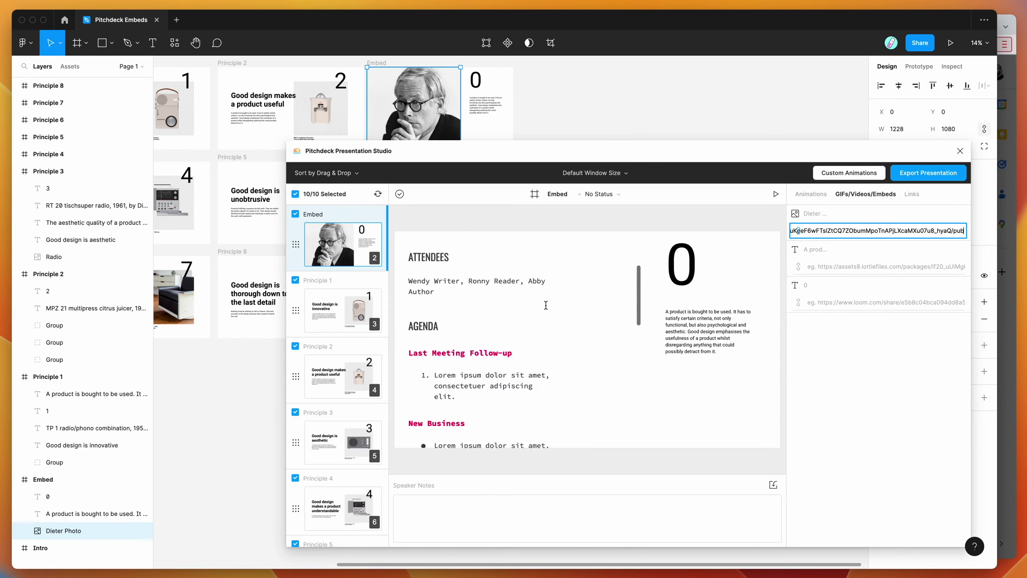
{"action": "scroll", "coordinate": [546, 305], "scroll_direction": "up", "scroll_amount": 10}
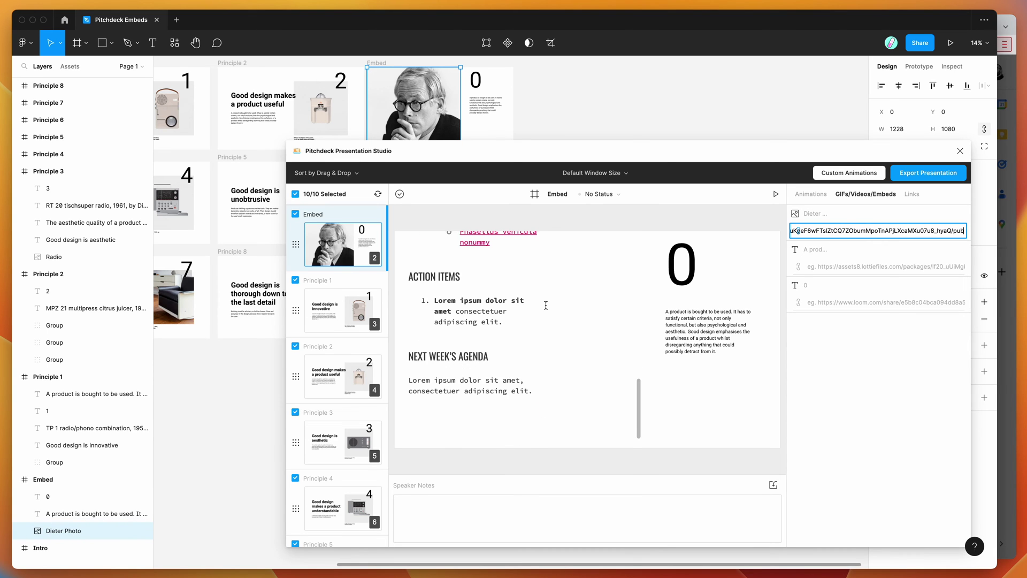
{"action": "scroll", "coordinate": [546, 305], "scroll_direction": "left", "scroll_amount": 2}
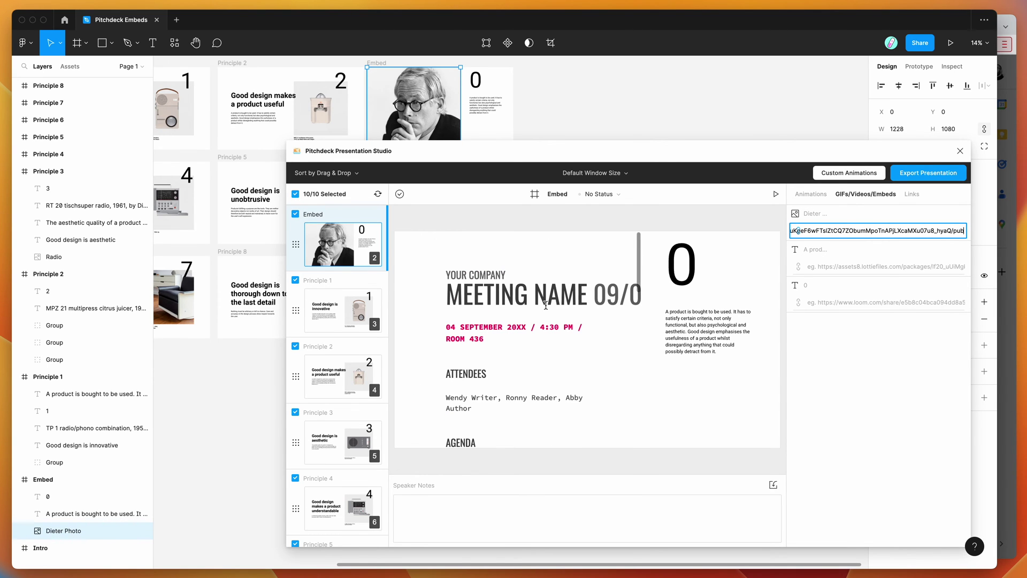
{"action": "left_click", "coordinate": [483, 94]}
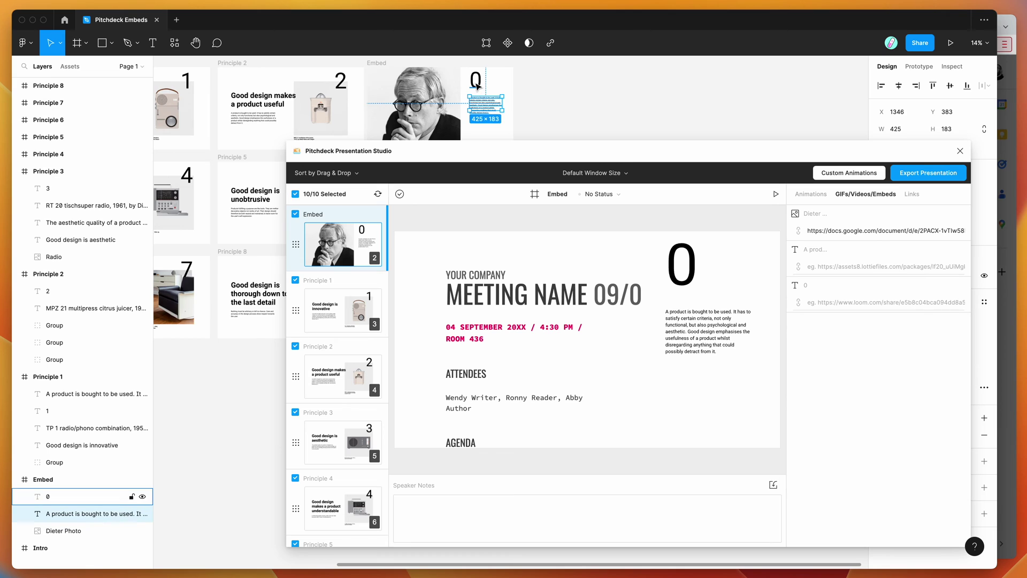
Delete the 0 number and paragraph, and widen the photo to 1920.
{"action": "left_click", "coordinate": [476, 83], "text": "shift"}
{"action": "key", "text": "Delete"}
{"action": "left_click", "coordinate": [476, 85]}
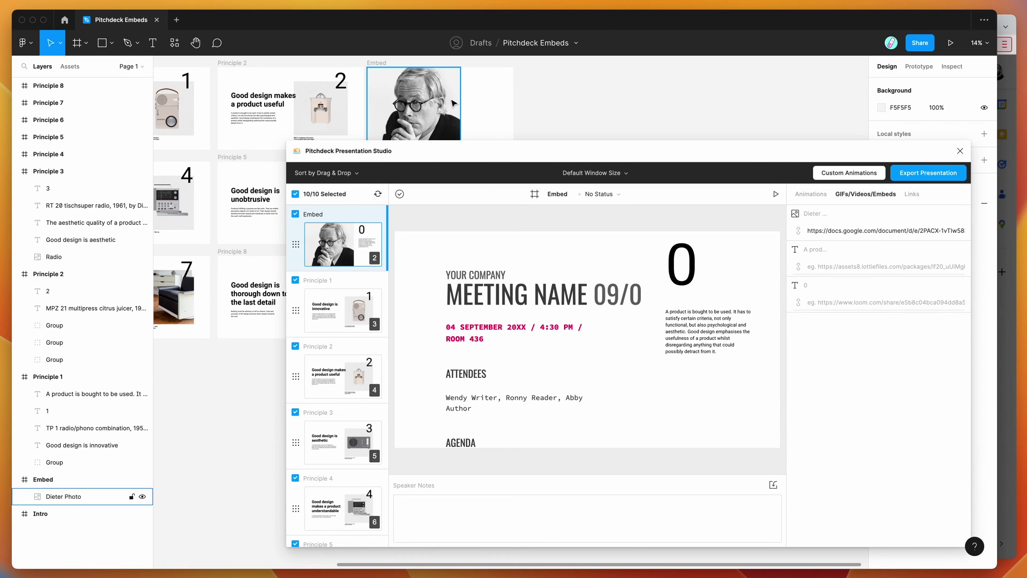
{"action": "left_click_drag", "start_coordinate": [499, 98], "coordinate": [514, 98]}
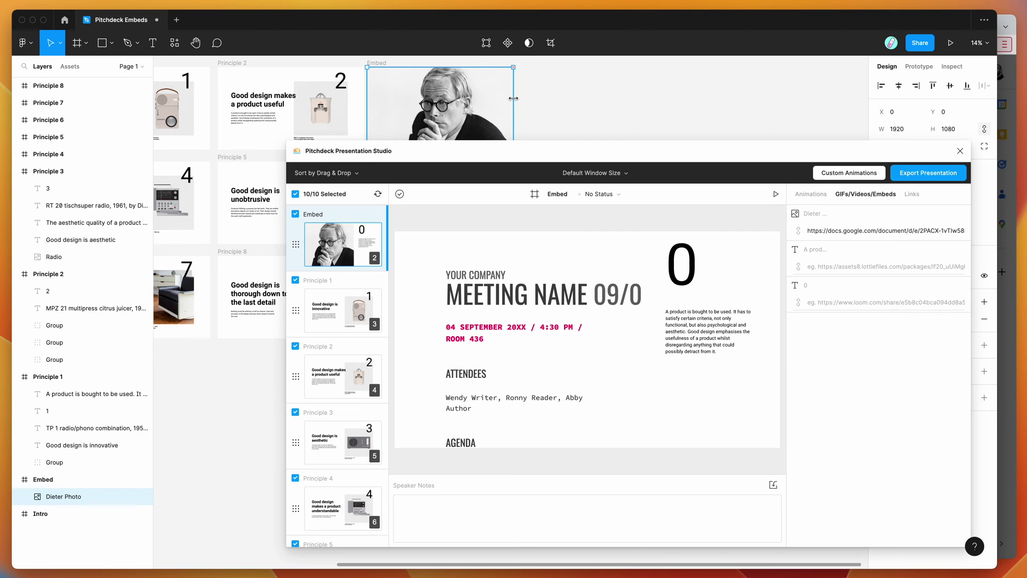
Reload the plugin slides and test scrolling and text selection in the embedded doc preview.
{"action": "left_click", "coordinate": [378, 194]}
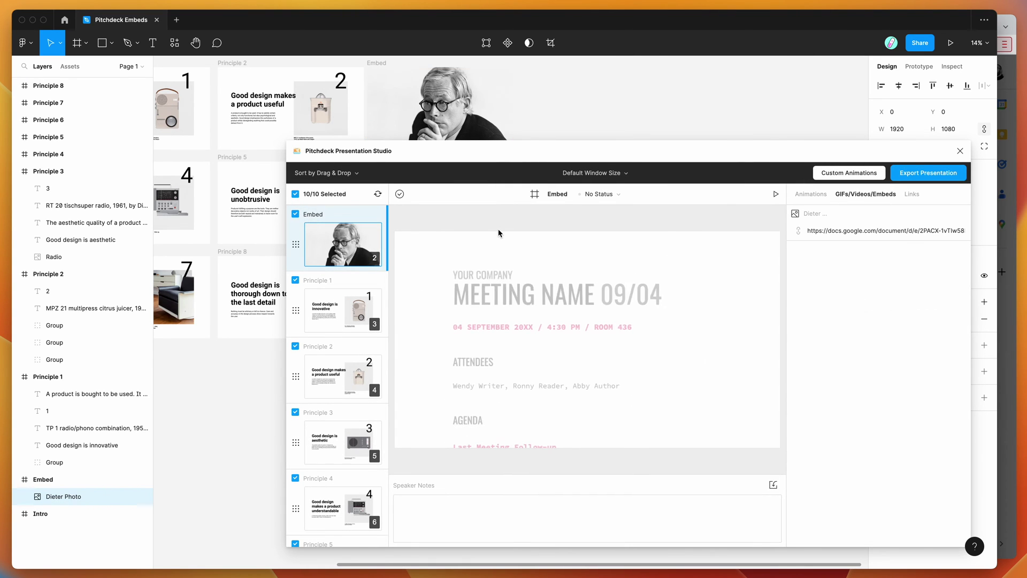
{"action": "scroll", "coordinate": [568, 367], "scroll_direction": "down", "scroll_amount": 2}
{"action": "scroll", "coordinate": [535, 321], "scroll_direction": "up", "scroll_amount": 2}
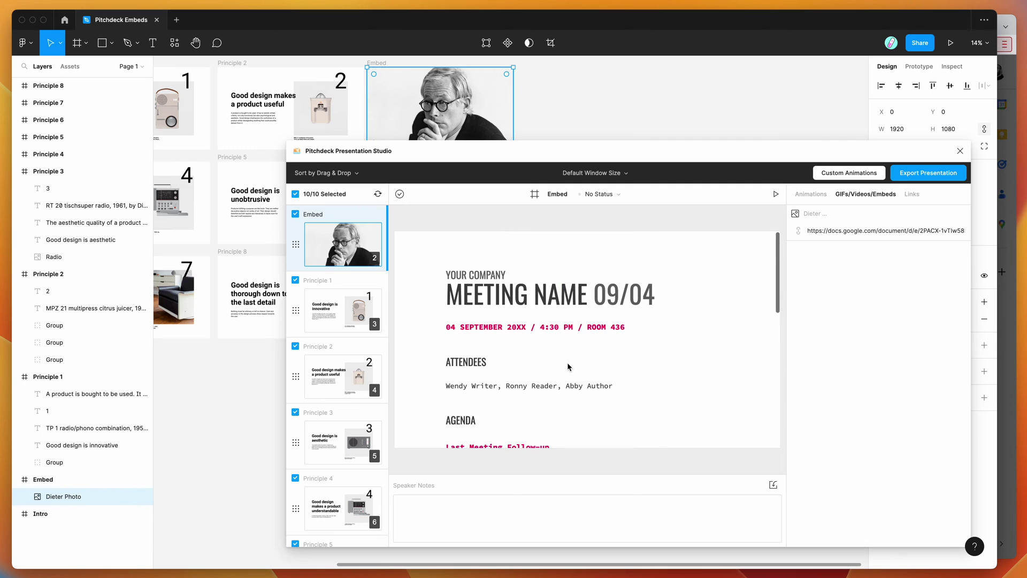
{"action": "scroll", "coordinate": [521, 292], "scroll_direction": "down", "scroll_amount": 5}
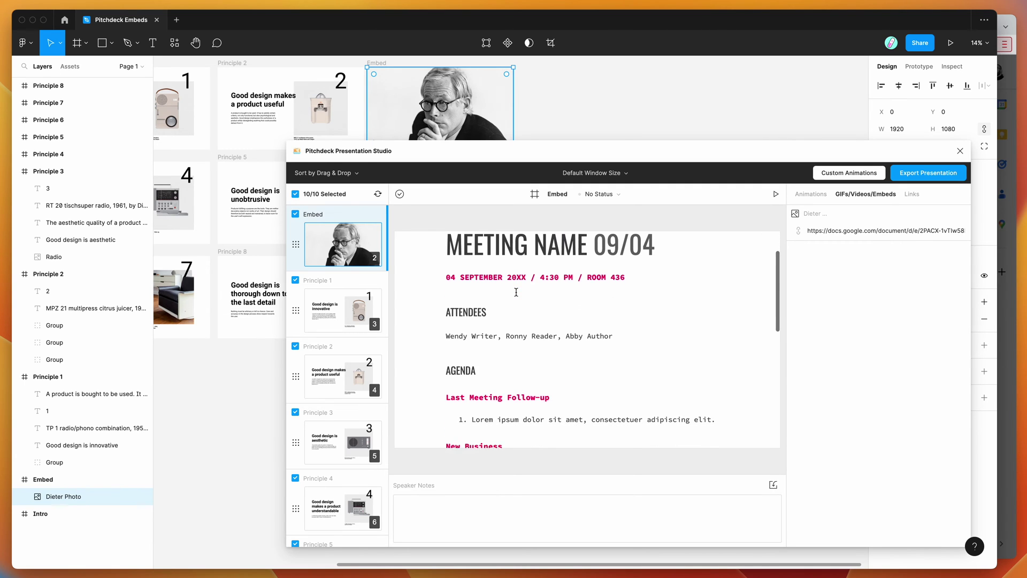
{"action": "scroll", "coordinate": [517, 292], "scroll_direction": "down", "scroll_amount": 10}
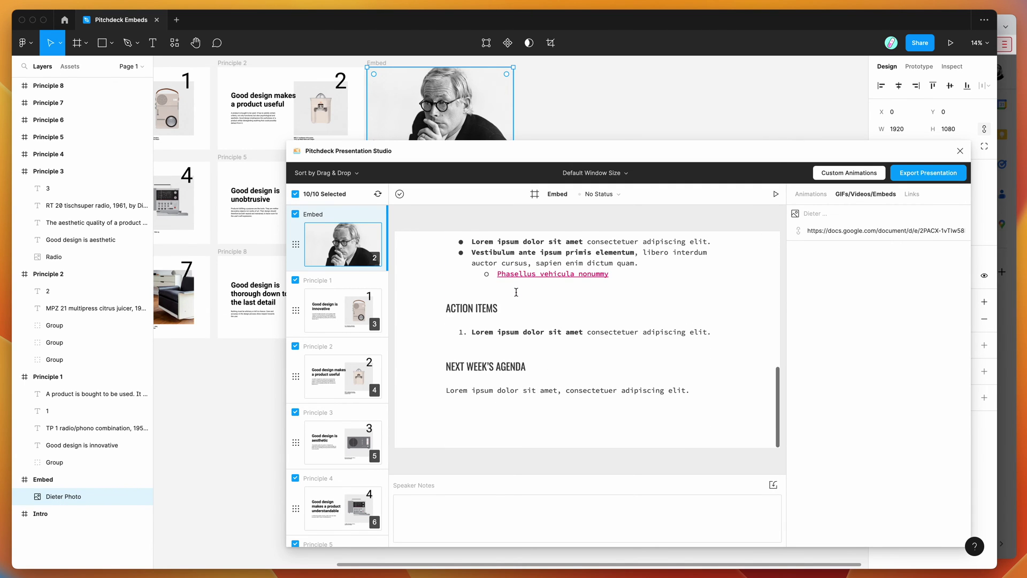
{"action": "scroll", "coordinate": [517, 293], "scroll_direction": "up", "scroll_amount": 5}
{"action": "scroll", "coordinate": [516, 292], "scroll_direction": "up", "scroll_amount": 10}
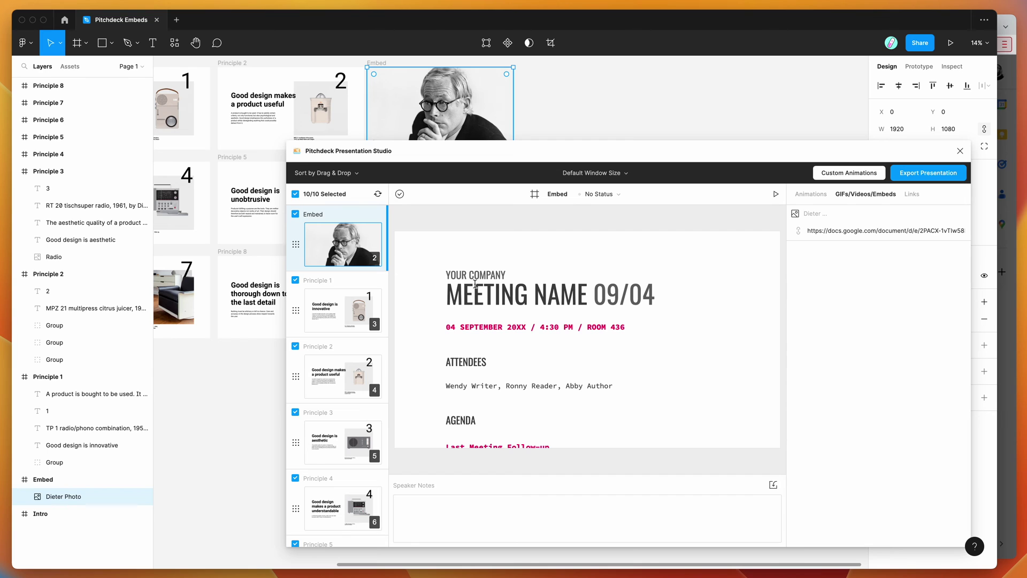
{"action": "left_click_drag", "start_coordinate": [447, 274], "coordinate": [613, 290]}
{"action": "left_click", "coordinate": [614, 289]}
{"action": "scroll", "coordinate": [521, 336], "scroll_direction": "down", "scroll_amount": 10}
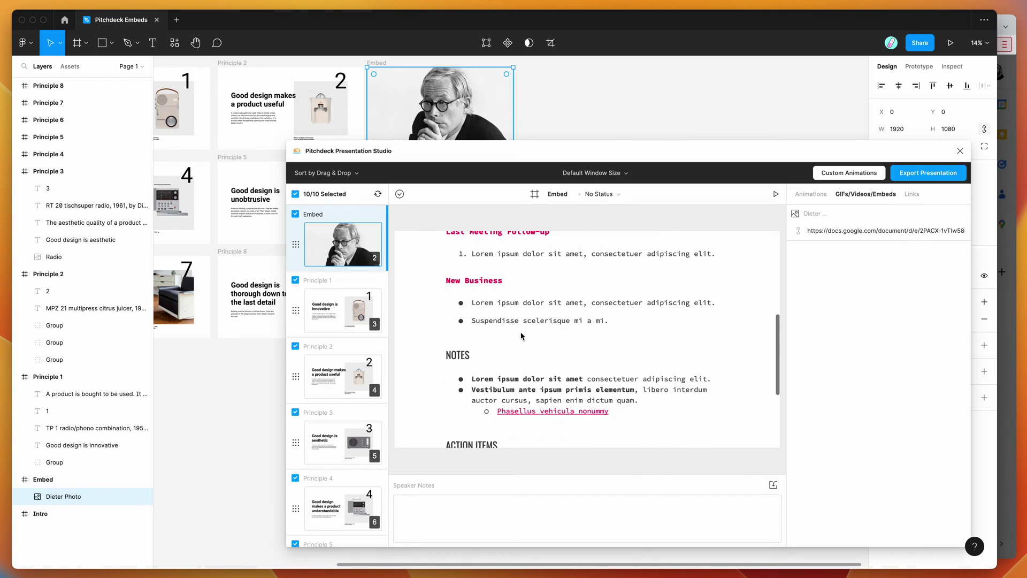
{"action": "scroll", "coordinate": [514, 289], "scroll_direction": "up", "scroll_amount": 10}
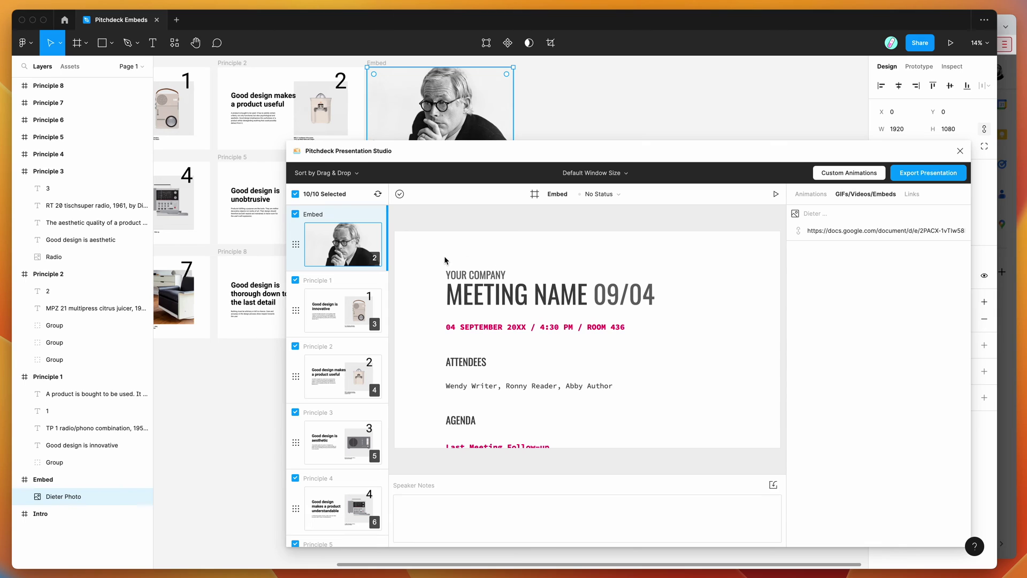
{"action": "scroll", "coordinate": [341, 259], "scroll_direction": "up", "scroll_amount": 2}
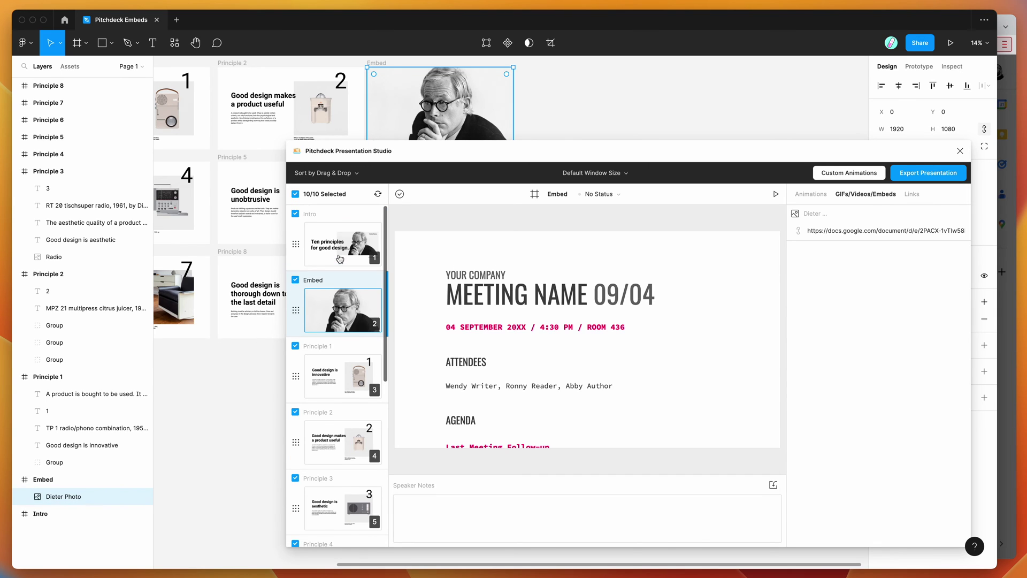
{"action": "left_click", "coordinate": [931, 174]}
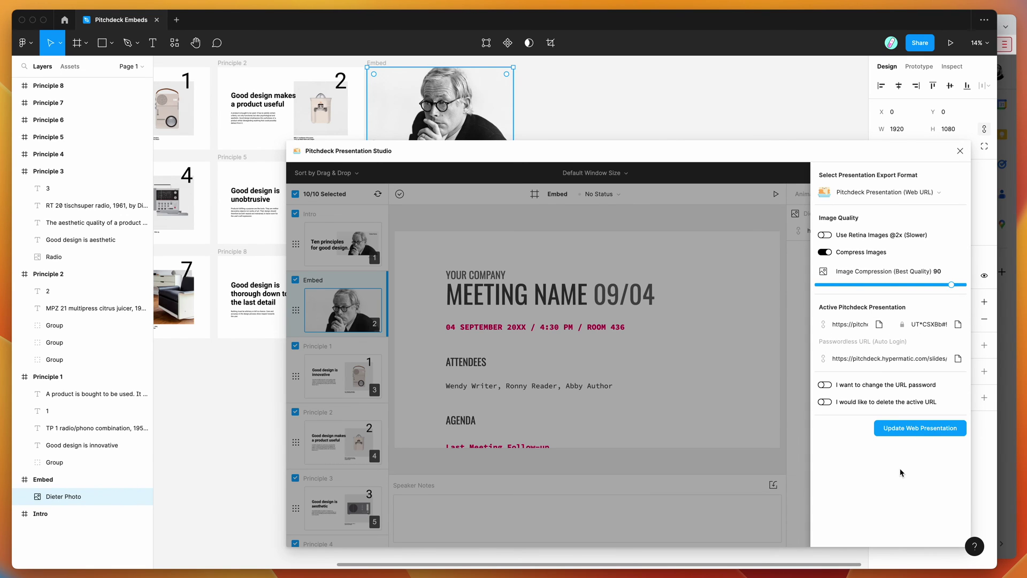
Update the web presentation and copy its Passwordless URL.
{"action": "left_click", "coordinate": [897, 428]}
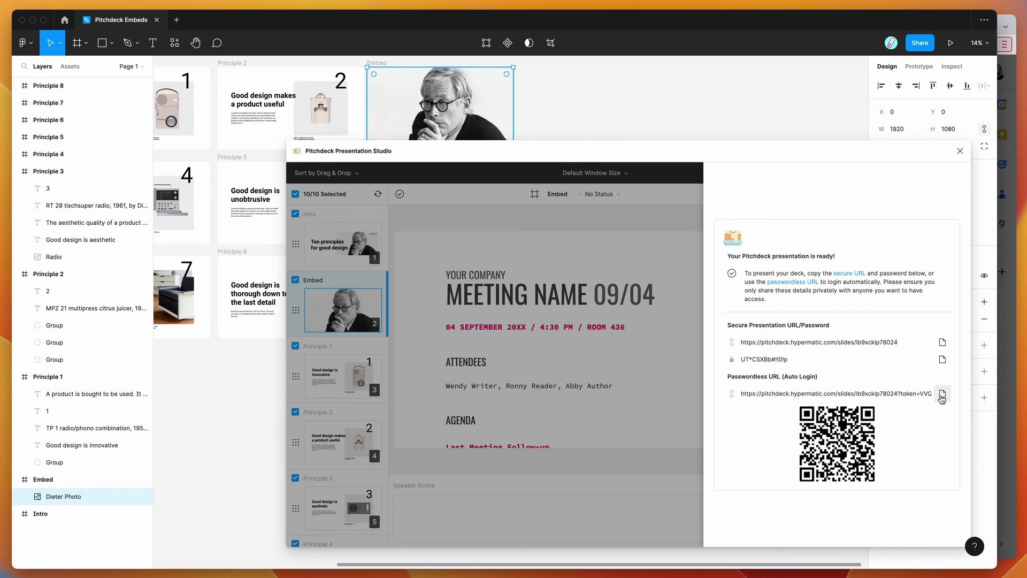
{"action": "left_click", "coordinate": [941, 395]}
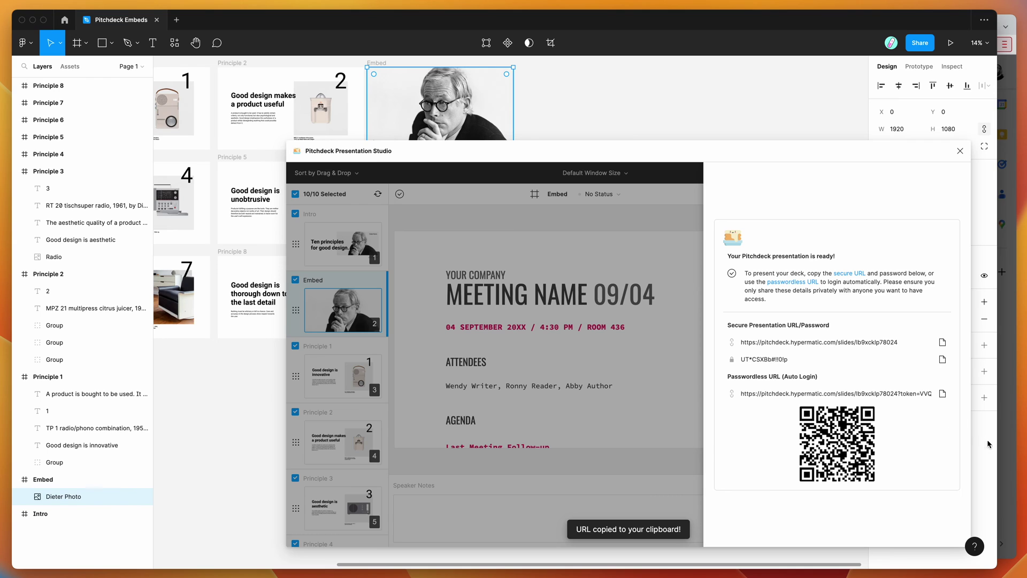
Load the copied passwordless presentation URL in the browser.
{"action": "left_click", "coordinate": [1006, 445]}
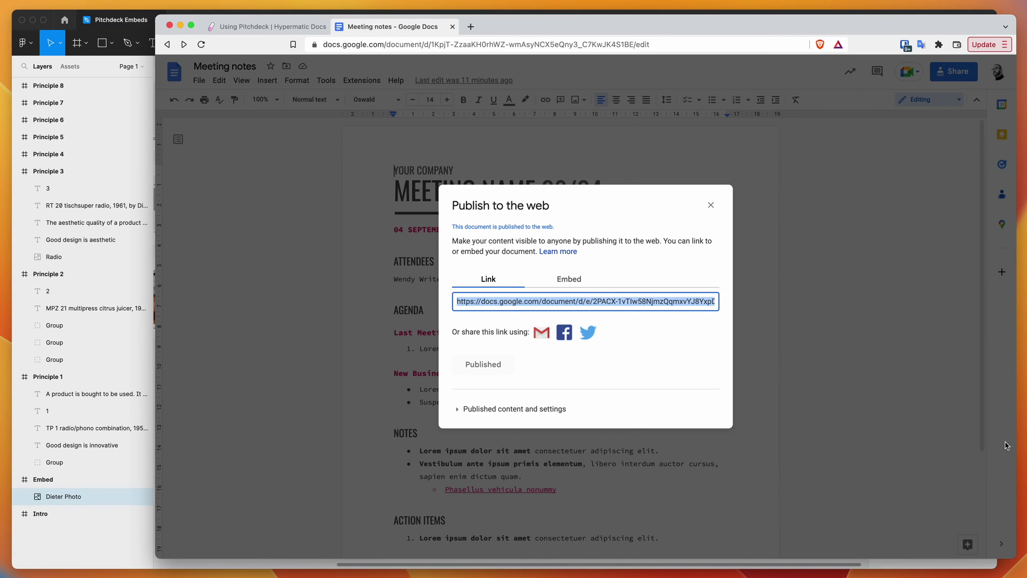
{"action": "left_click", "coordinate": [584, 44]}
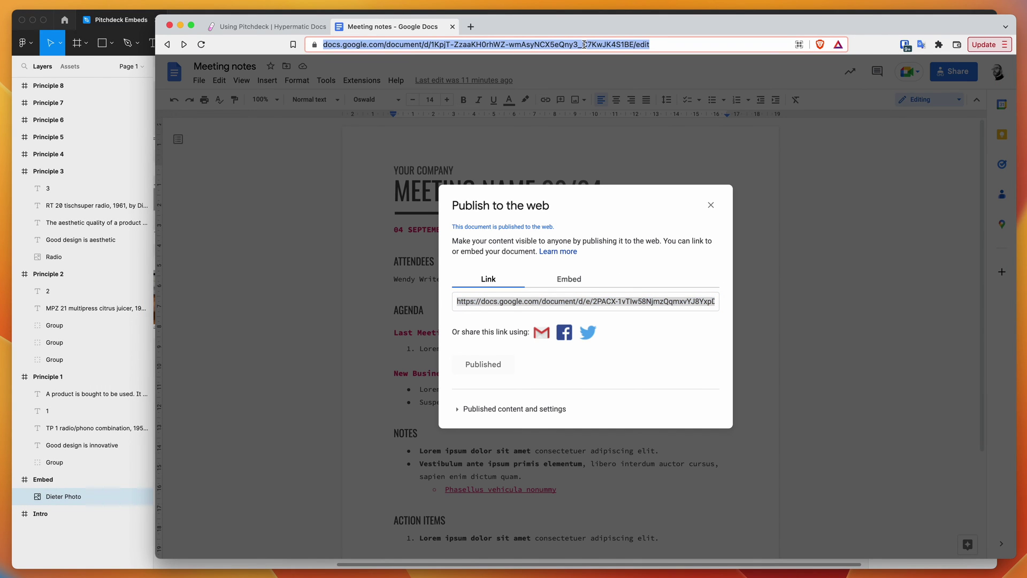
{"action": "key", "text": "super+v"}
{"action": "key", "text": "Return"}
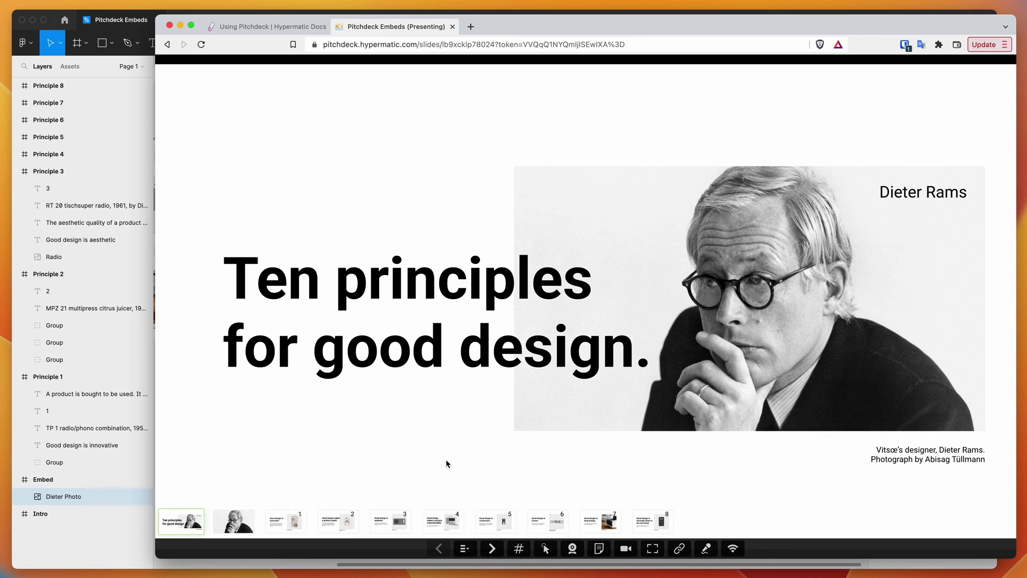
Step through slides 3 and 4 to the Embed slide showing the Meeting notes doc.
{"action": "left_click", "coordinate": [341, 523]}
{"action": "left_click", "coordinate": [393, 524]}
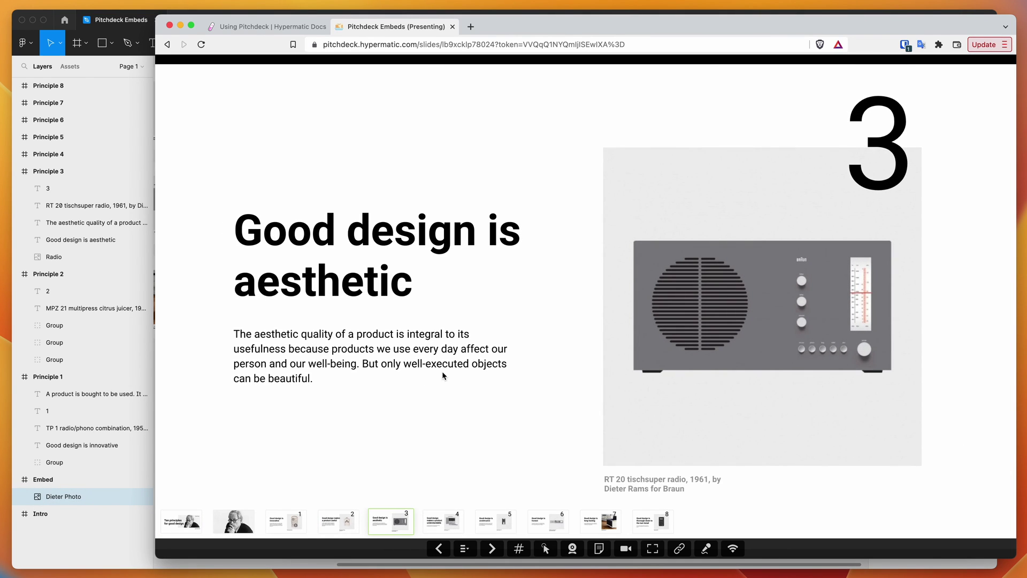
{"action": "left_click", "coordinate": [444, 522]}
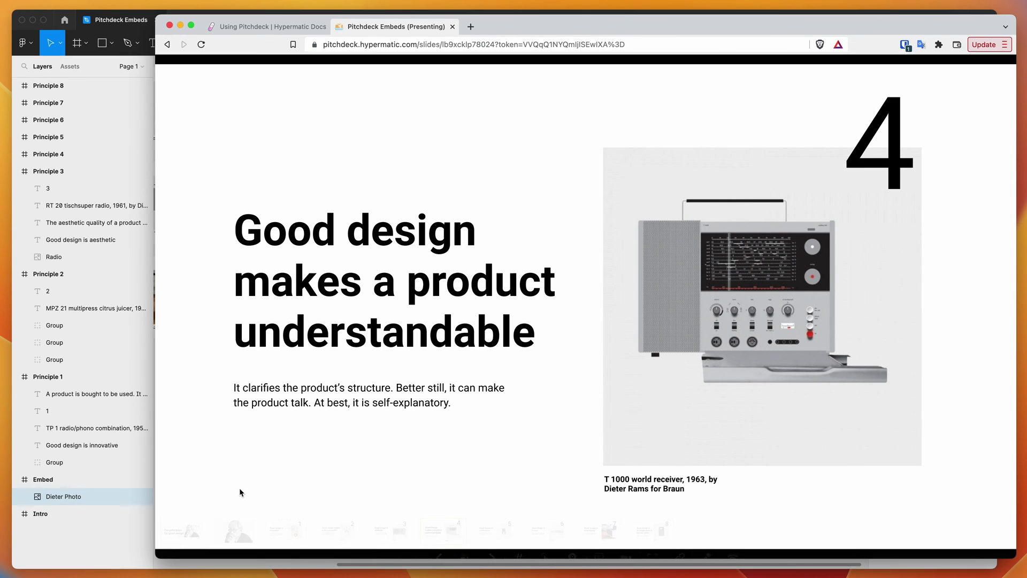
{"action": "mouse_move", "coordinate": [236, 526]}
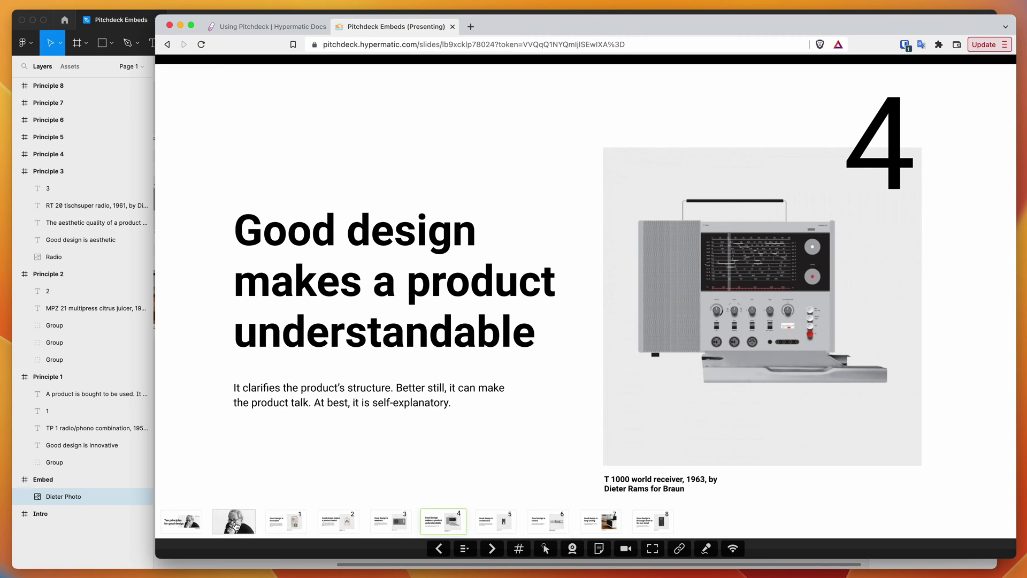
{"action": "left_click", "coordinate": [236, 526]}
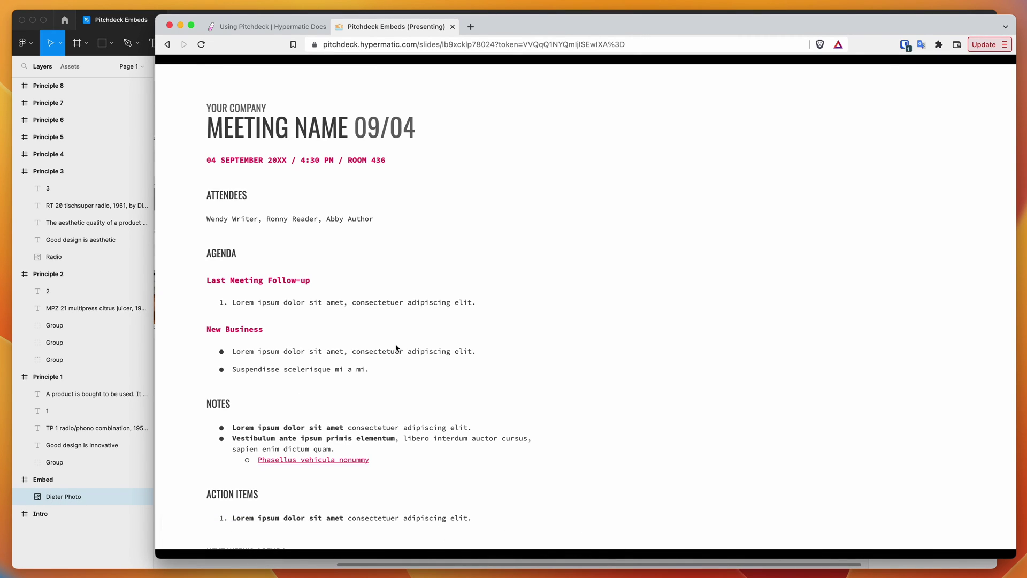
Scroll the embedded meeting notes and select the title and attendees text to show it's live.
{"action": "scroll", "coordinate": [458, 333], "scroll_direction": "down", "scroll_amount": 3}
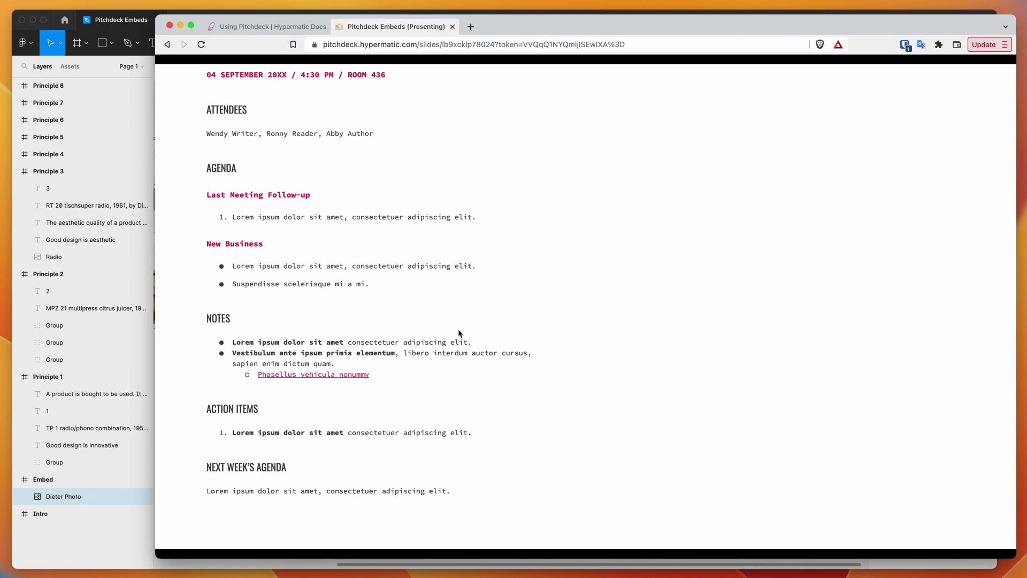
{"action": "scroll", "coordinate": [458, 333], "scroll_direction": "up", "scroll_amount": 3}
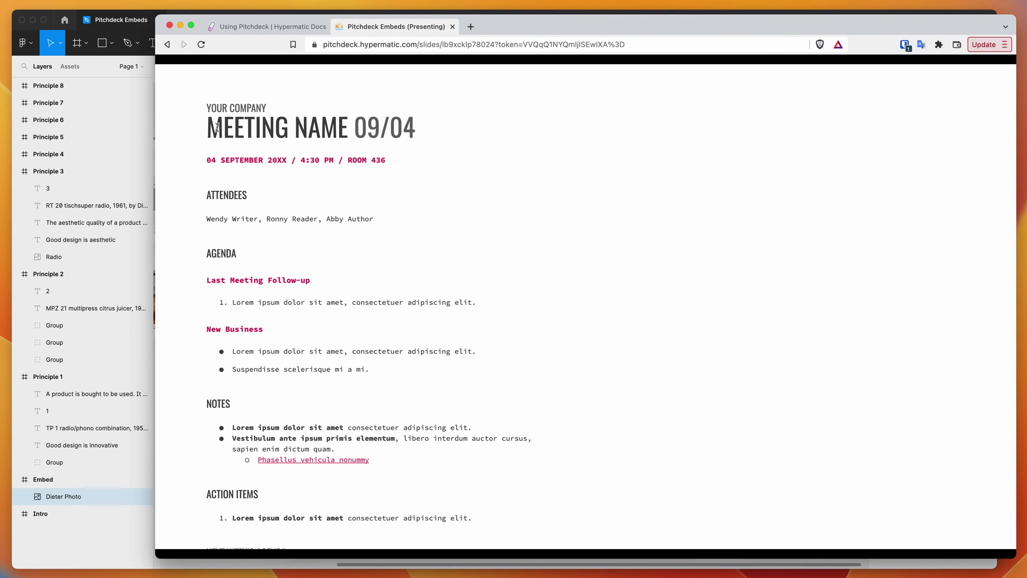
{"action": "left_click_drag", "start_coordinate": [217, 127], "coordinate": [344, 223]}
{"action": "left_click", "coordinate": [338, 223]}
Scroll the doc again, select the meeting title as live text, then return to the Figma studio.
{"action": "scroll", "coordinate": [332, 221], "scroll_direction": "down", "scroll_amount": 3}
{"action": "scroll", "coordinate": [428, 220], "scroll_direction": "up", "scroll_amount": 3}
{"action": "scroll", "coordinate": [435, 225], "scroll_direction": "down", "scroll_amount": 3}
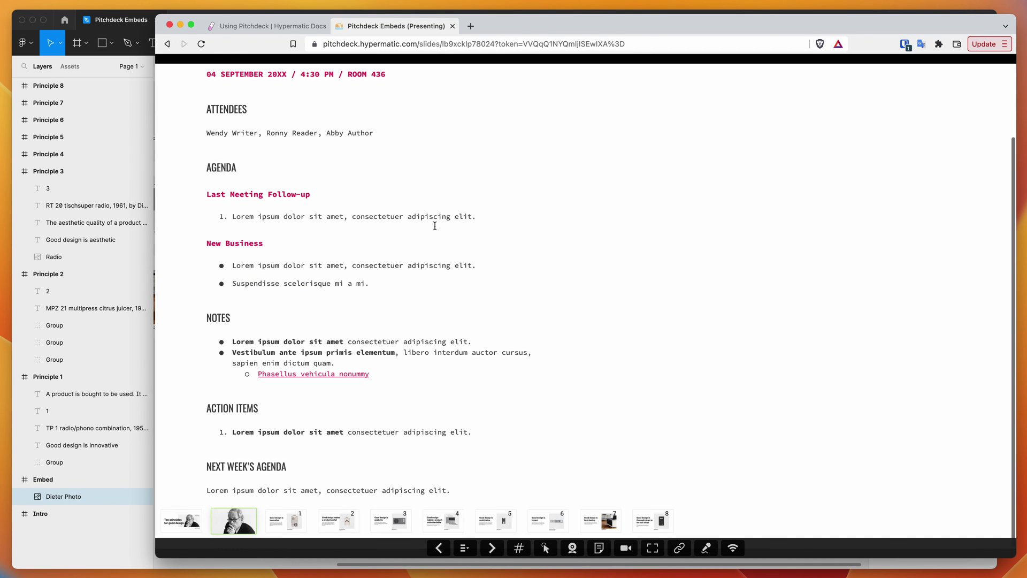
{"action": "scroll", "coordinate": [547, 343], "scroll_direction": "up", "scroll_amount": 3}
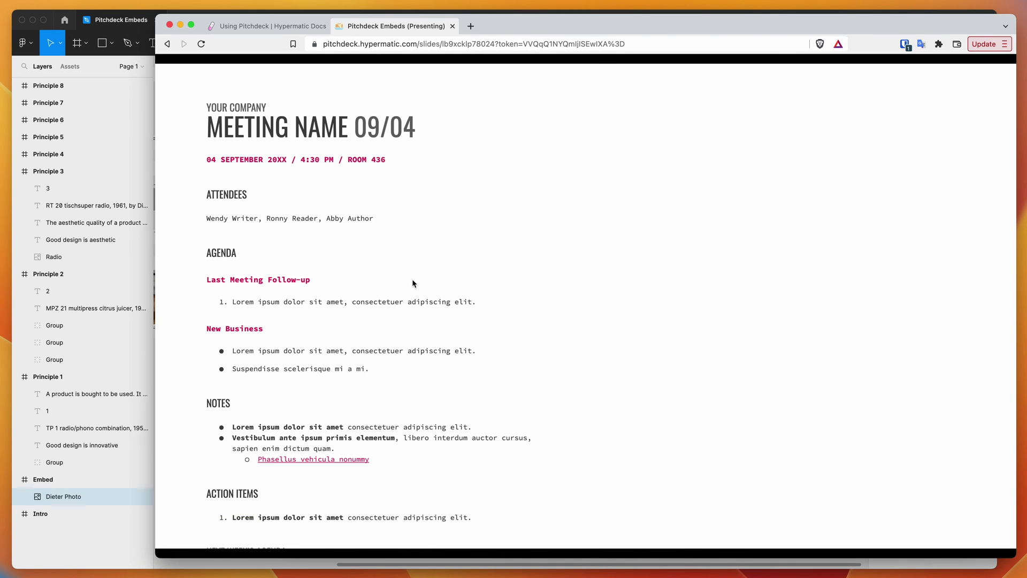
{"action": "scroll", "coordinate": [412, 282], "scroll_direction": "down", "scroll_amount": 3}
{"action": "scroll", "coordinate": [729, 314], "scroll_direction": "up", "scroll_amount": 3}
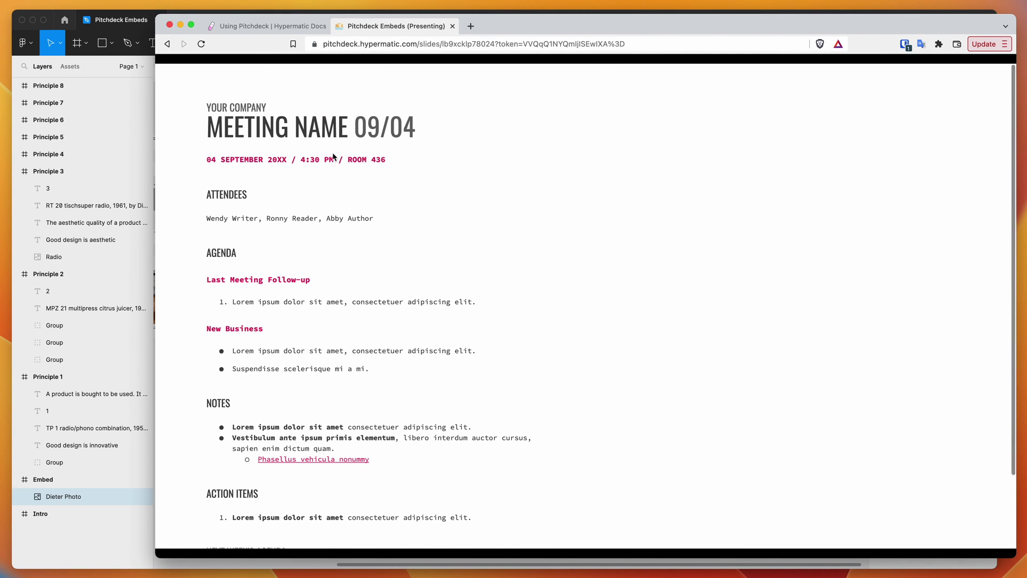
{"action": "left_click_drag", "start_coordinate": [206, 108], "coordinate": [385, 127]}
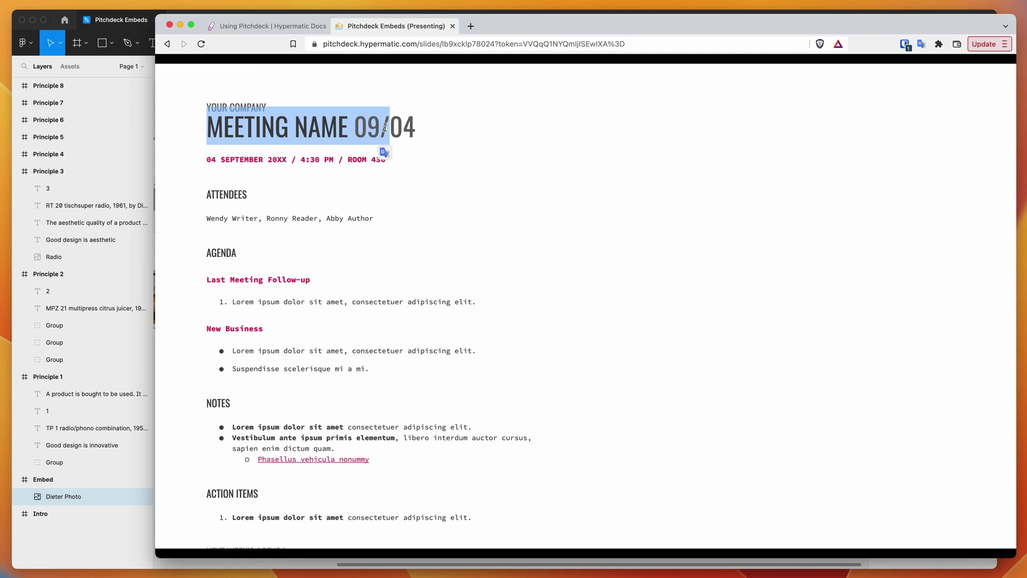
{"action": "left_click", "coordinate": [385, 128]}
{"action": "scroll", "coordinate": [405, 209], "scroll_direction": "down", "scroll_amount": 2}
{"action": "scroll", "coordinate": [406, 209], "scroll_direction": "up", "scroll_amount": 2}
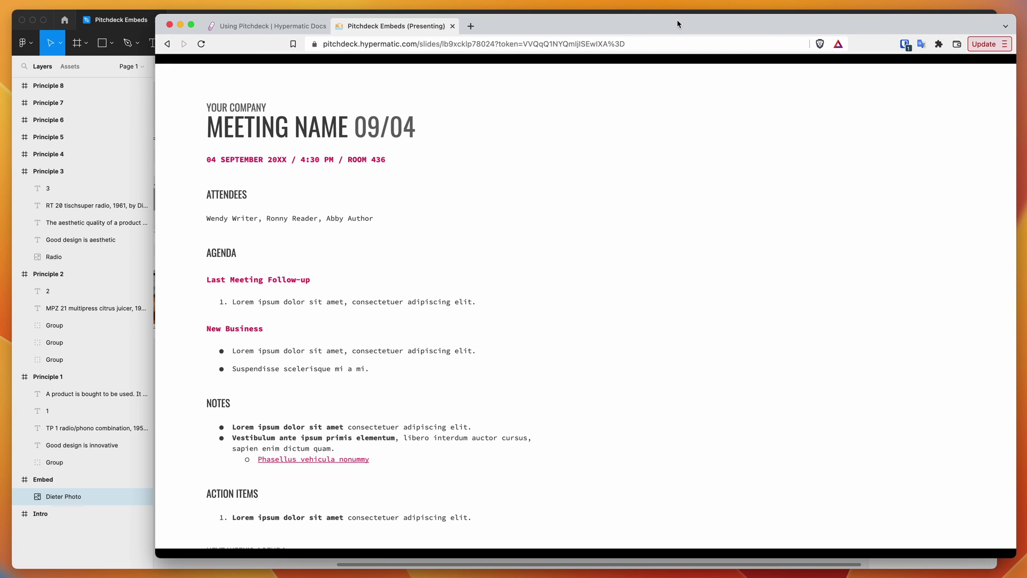
{"action": "left_click", "coordinate": [119, 21]}
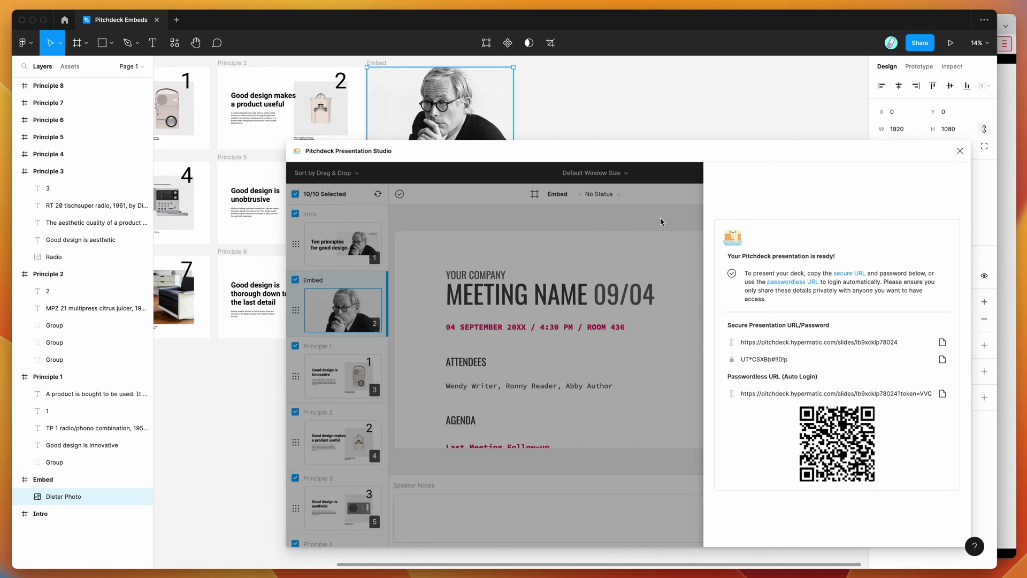
Dismiss the presentation-ready share panel and scroll the embed slide preview.
{"action": "left_click", "coordinate": [573, 220]}
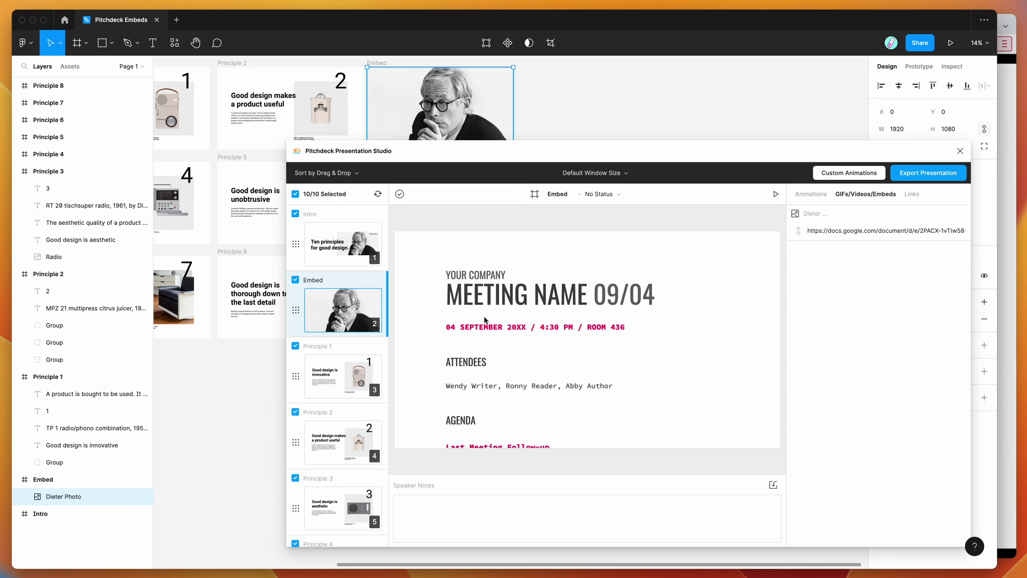
{"action": "scroll", "coordinate": [539, 323], "scroll_direction": "down", "scroll_amount": 3}
{"action": "scroll", "coordinate": [508, 294], "scroll_direction": "up", "scroll_amount": 3}
Check the embed preview, then bring the browser's Pitchdeck presentation with the Meeting notes doc forward.
{"action": "scroll", "coordinate": [496, 291], "scroll_direction": "down", "scroll_amount": 5}
{"action": "scroll", "coordinate": [496, 292], "scroll_direction": "down", "scroll_amount": 8}
{"action": "scroll", "coordinate": [503, 294], "scroll_direction": "up", "scroll_amount": 13}
{"action": "left_click", "coordinate": [1011, 215]}
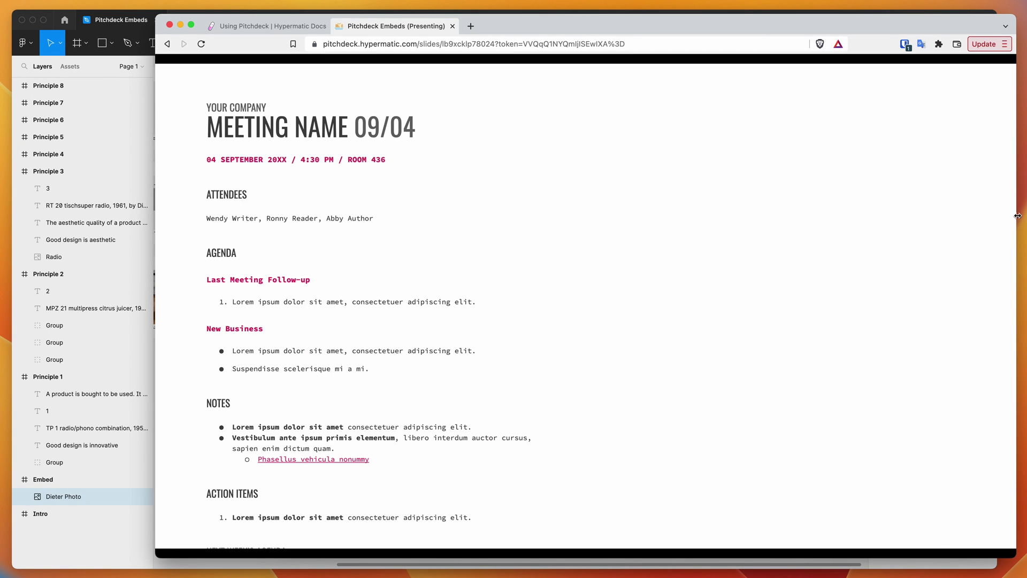
{"action": "left_click_drag", "start_coordinate": [1018, 216], "coordinate": [896, 210]}
{"action": "scroll", "coordinate": [369, 288], "scroll_direction": "down", "scroll_amount": 3}
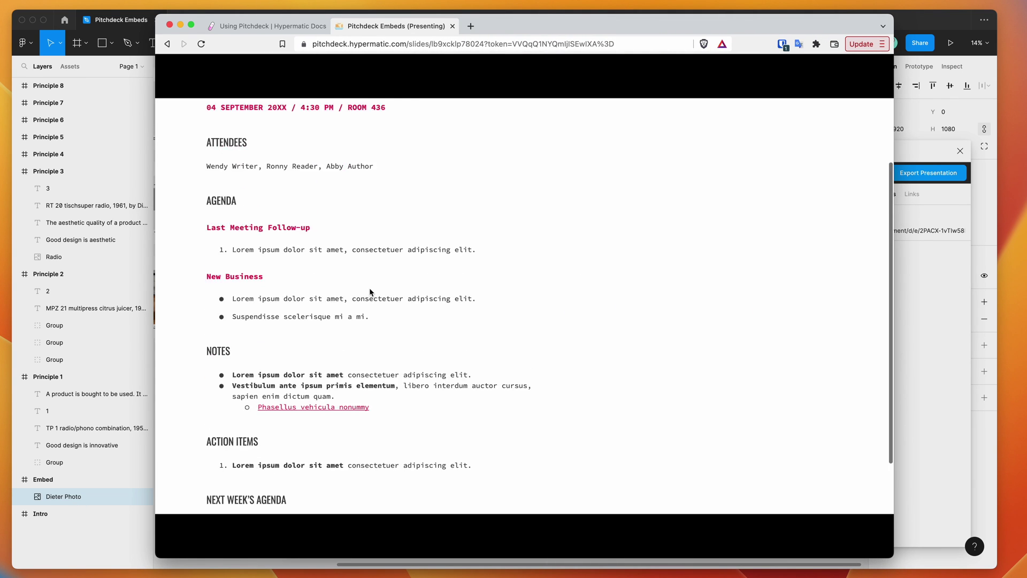
{"action": "scroll", "coordinate": [370, 292], "scroll_direction": "down", "scroll_amount": 2}
{"action": "scroll", "coordinate": [369, 292], "scroll_direction": "up", "scroll_amount": 5}
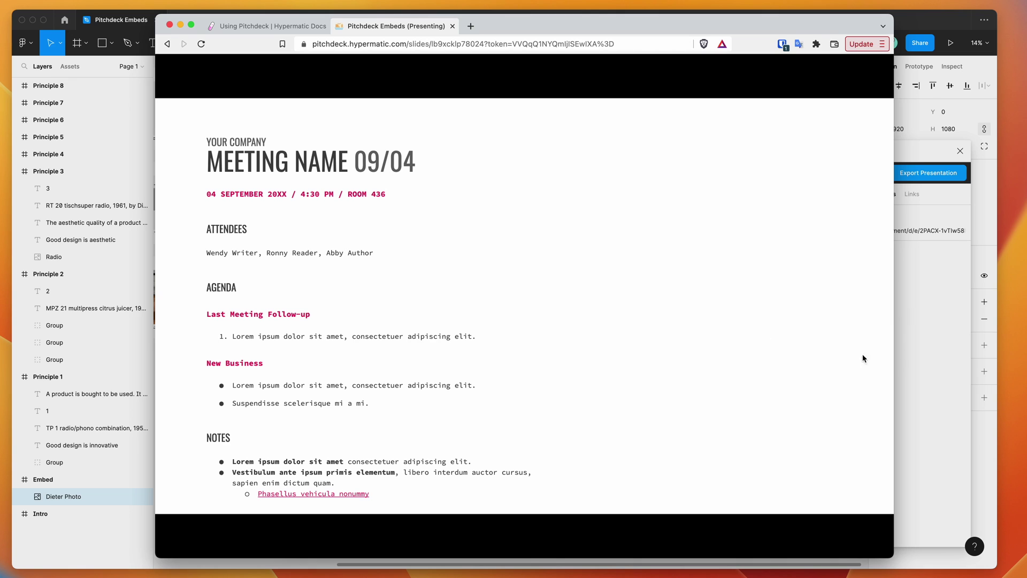
{"action": "left_click", "coordinate": [934, 360]}
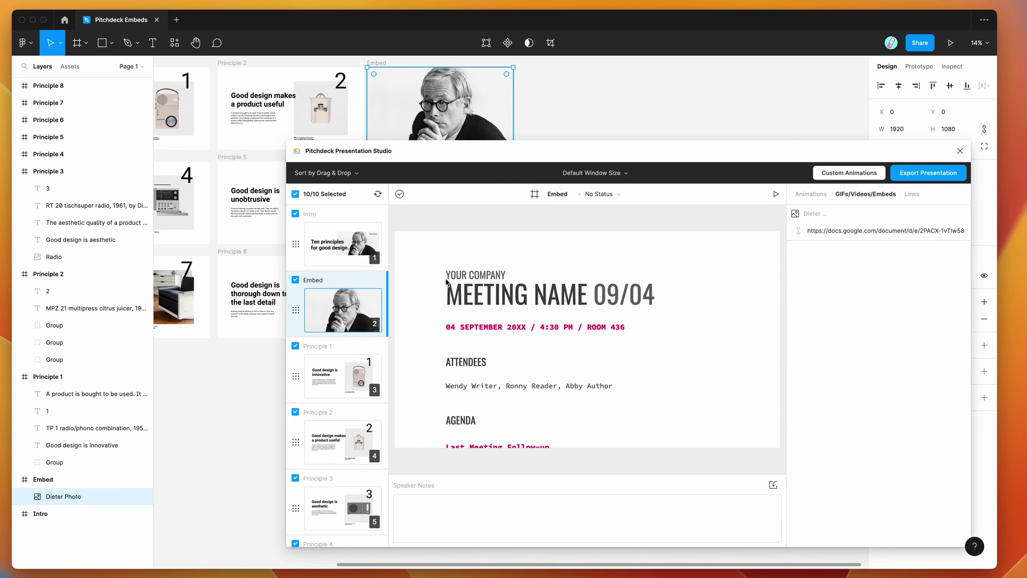
{"action": "scroll", "coordinate": [526, 296], "scroll_direction": "down", "scroll_amount": 1}
{"action": "scroll", "coordinate": [526, 296], "scroll_direction": "up", "scroll_amount": 1}
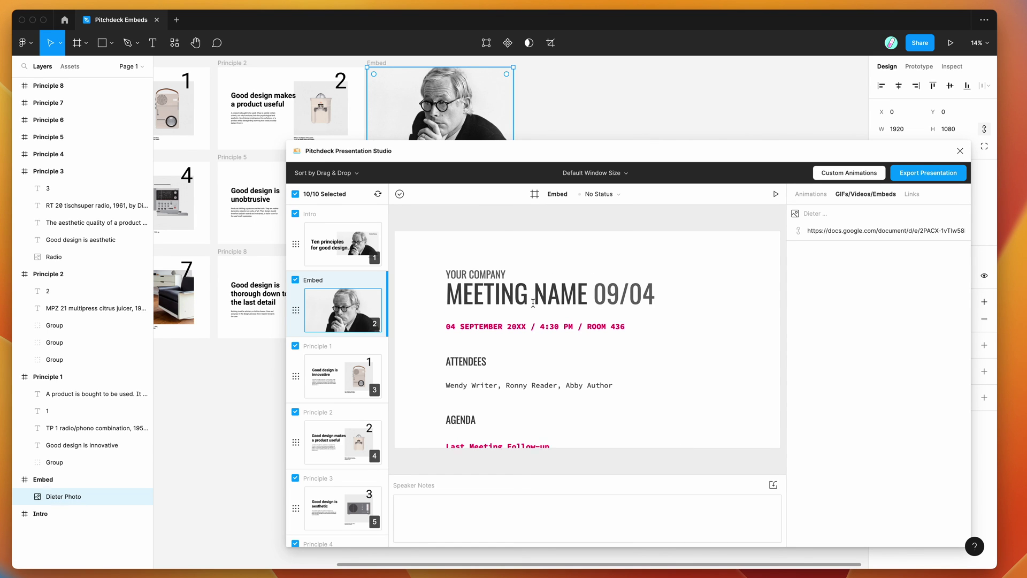
{"action": "scroll", "coordinate": [533, 302], "scroll_direction": "down", "scroll_amount": 10}
{"action": "scroll", "coordinate": [533, 300], "scroll_direction": "up", "scroll_amount": 10}
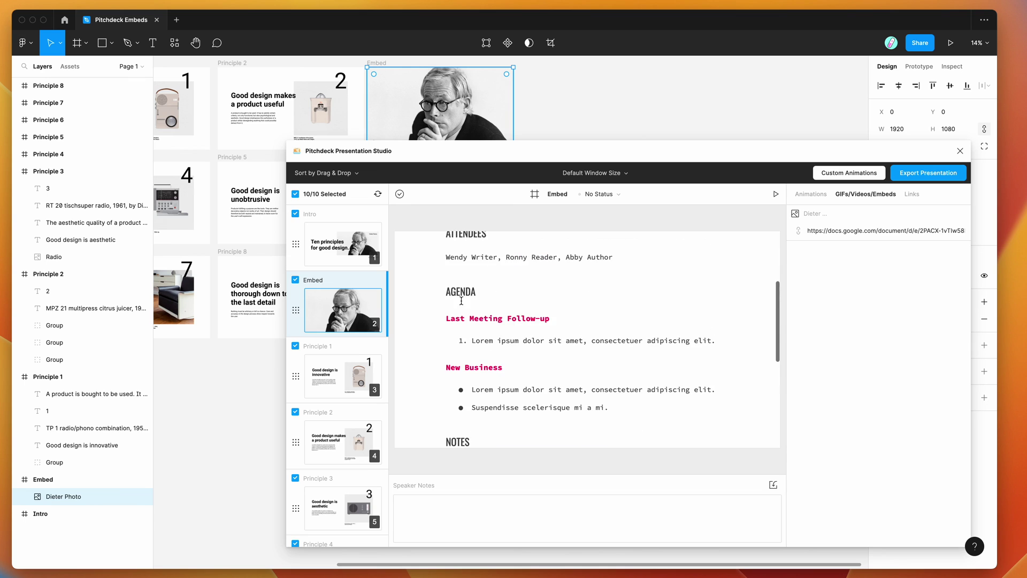